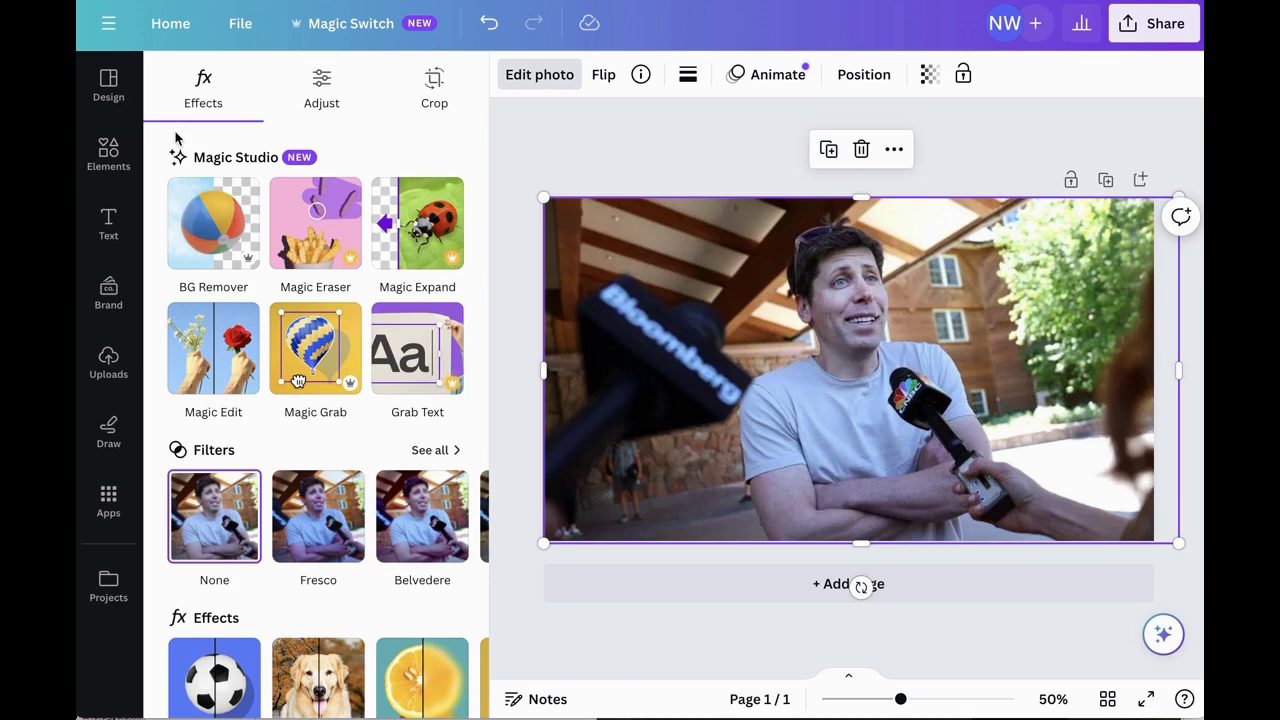
{"action": "left_click", "coordinate": [203, 222]}
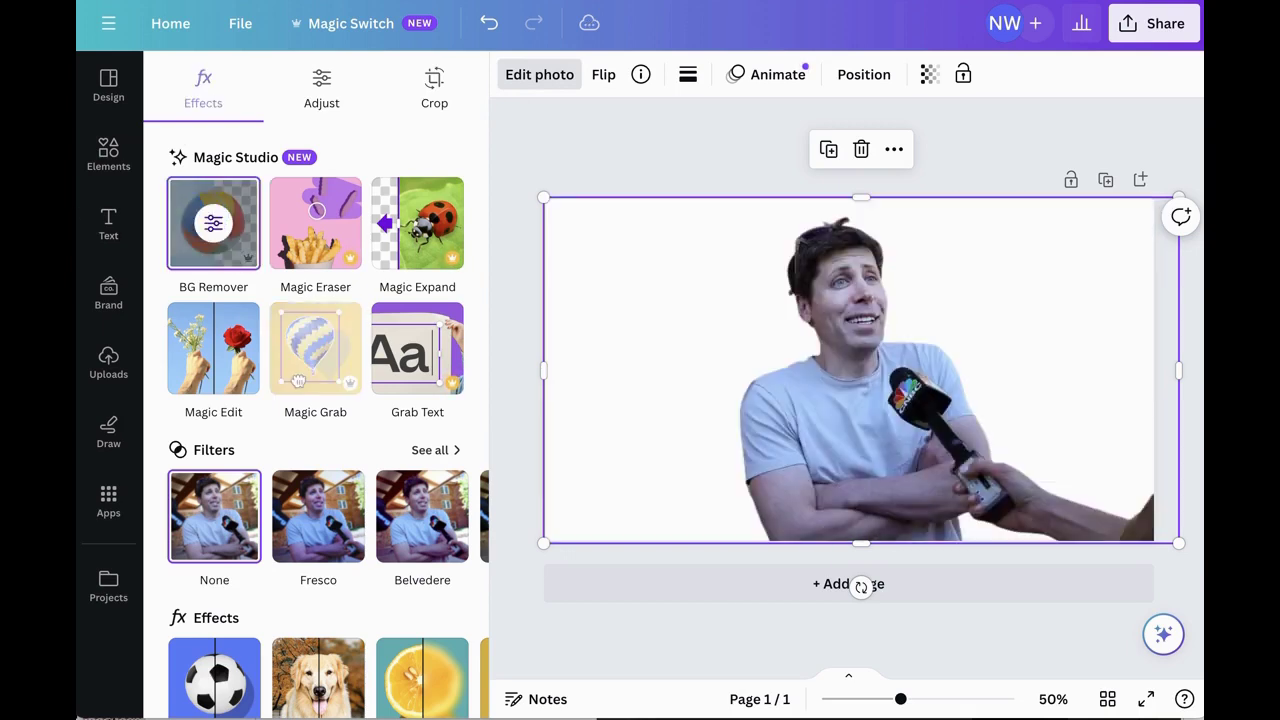
{"action": "left_click", "coordinate": [213, 222]}
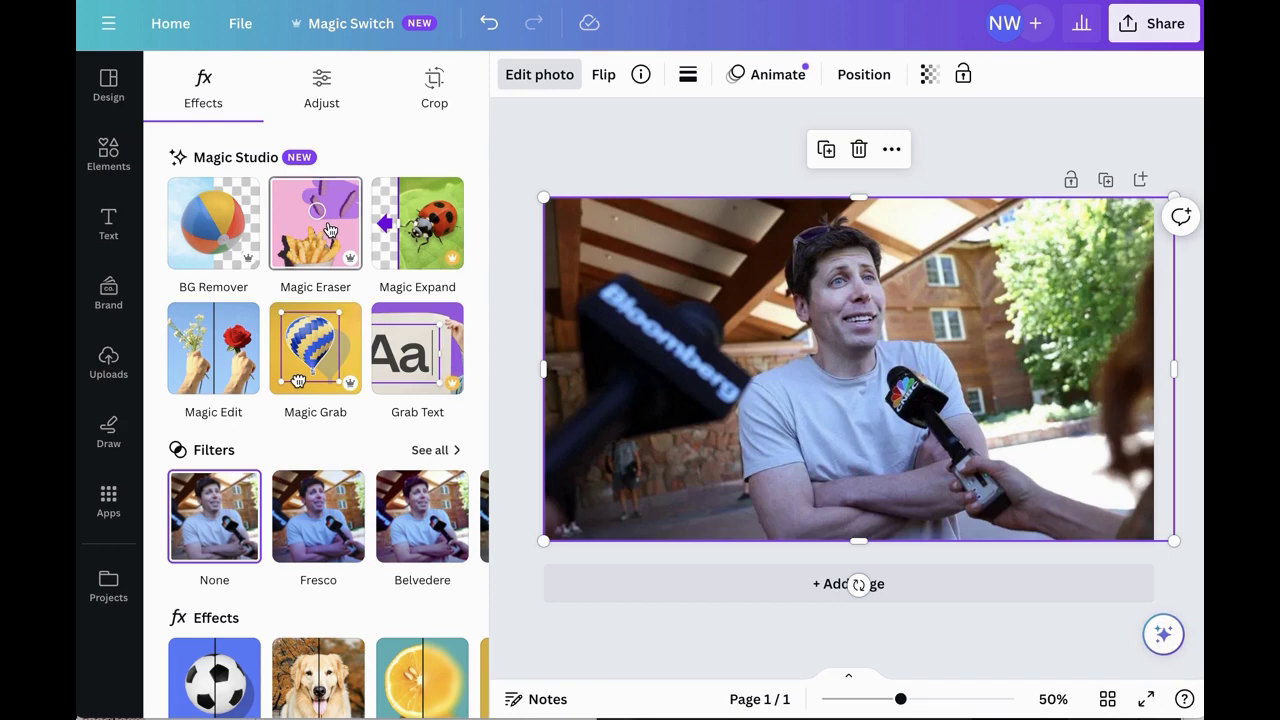
- Erase the Bloomberg microphone and the blurred right-edge hair with Magic Eraser at brush size 42
{"action": "left_click", "coordinate": [330, 230]}
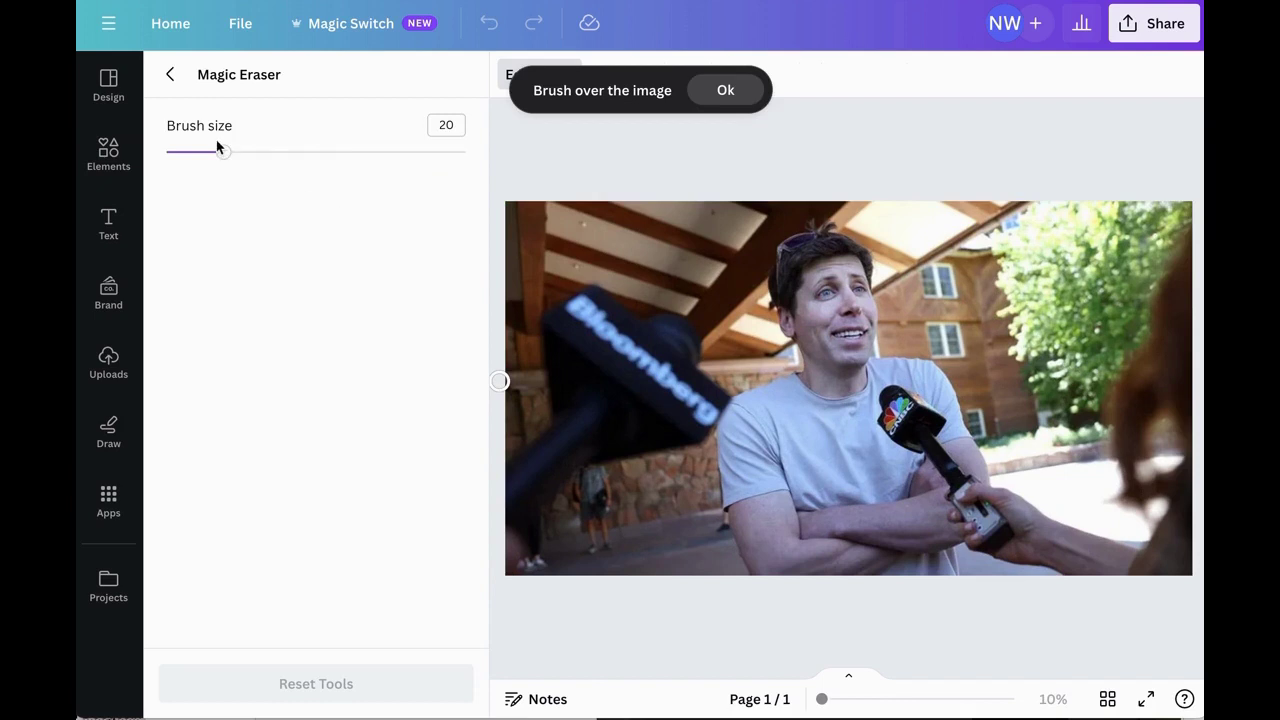
{"action": "left_click_drag", "start_coordinate": [223, 152], "coordinate": [290, 152]}
{"action": "mouse_move", "coordinate": [650, 330]}
{"action": "left_mouse_down"}
{"action": "mouse_move", "coordinate": [577, 457]}
{"action": "mouse_move", "coordinate": [577, 363]}
{"action": "mouse_move", "coordinate": [596, 346]}
{"action": "mouse_move", "coordinate": [660, 383]}
{"action": "mouse_move", "coordinate": [597, 409]}
{"action": "left_mouse_up"}
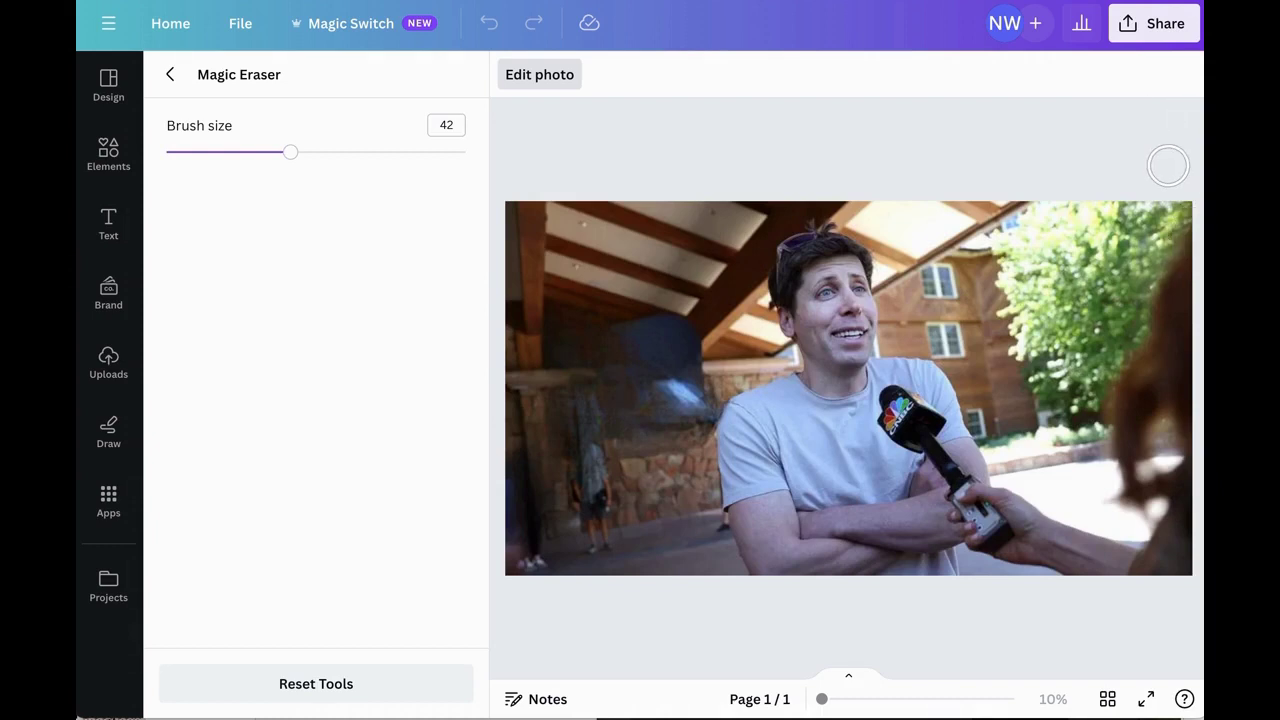
{"action": "mouse_move", "coordinate": [1190, 182]}
{"action": "left_mouse_down"}
{"action": "mouse_move", "coordinate": [1175, 144]}
{"action": "mouse_move", "coordinate": [1200, 192]}
{"action": "mouse_move", "coordinate": [1188, 272]}
{"action": "left_mouse_up"}
{"action": "left_click", "coordinate": [171, 75]}
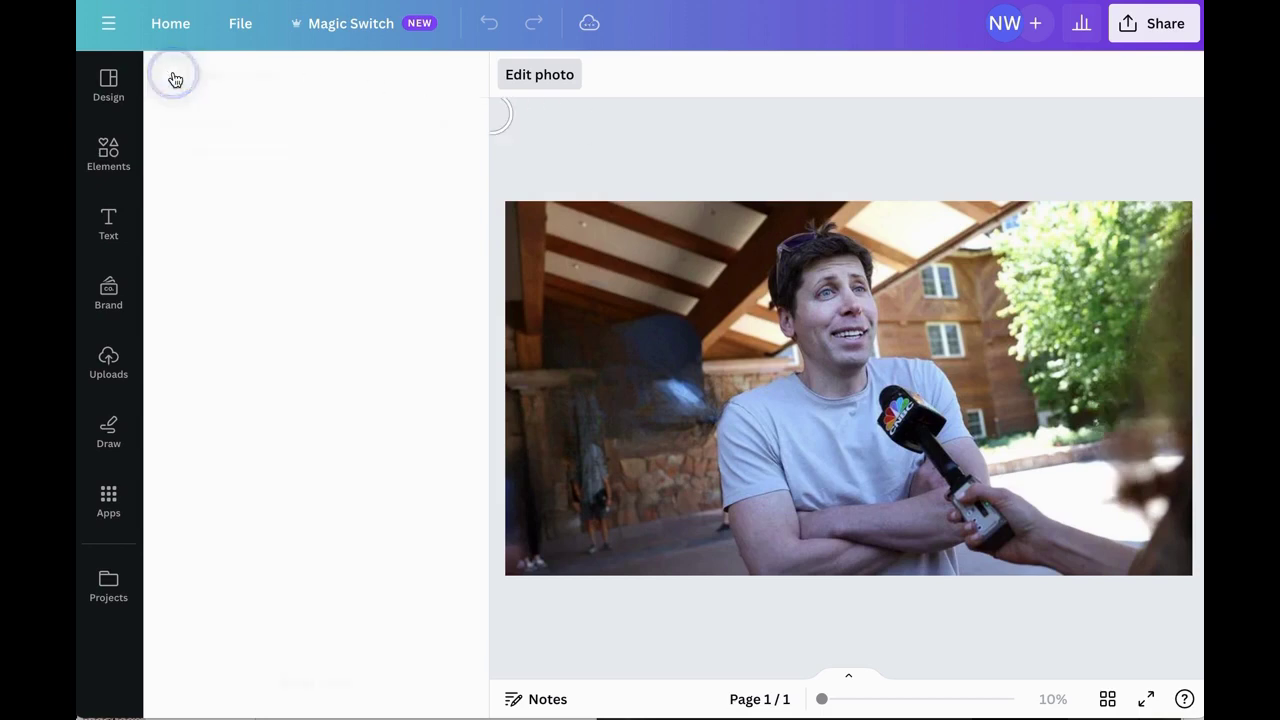
- Magic Expand the couple photo to Whole page, compare the four results, then generate new results
{"action": "left_click", "coordinate": [540, 70]}
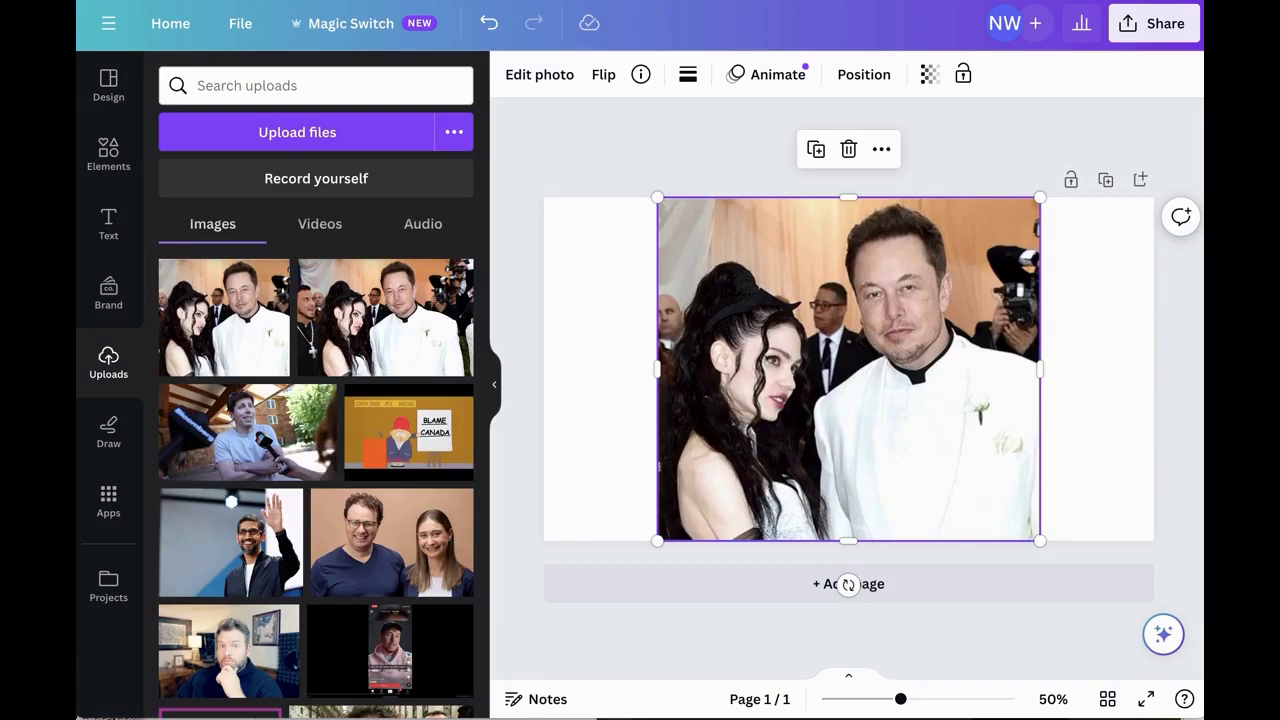
{"action": "left_click", "coordinate": [540, 74]}
{"action": "left_click", "coordinate": [443, 232]}
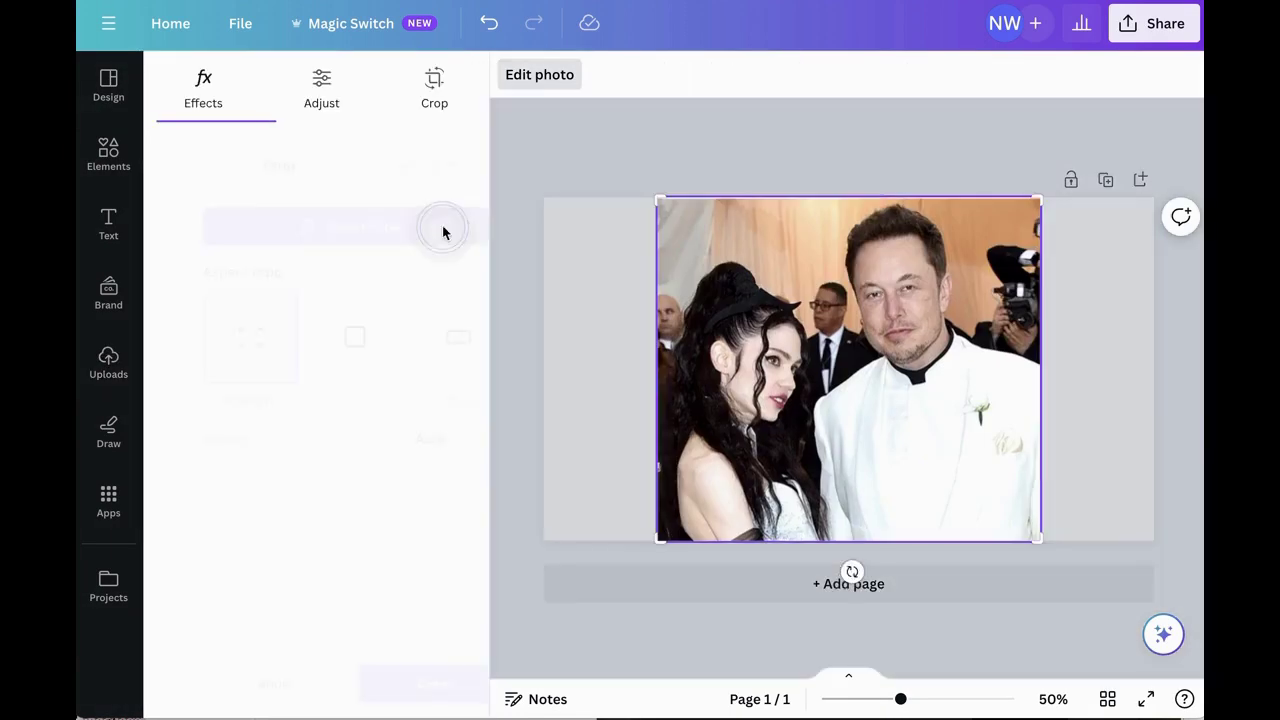
{"action": "left_click", "coordinate": [302, 302]}
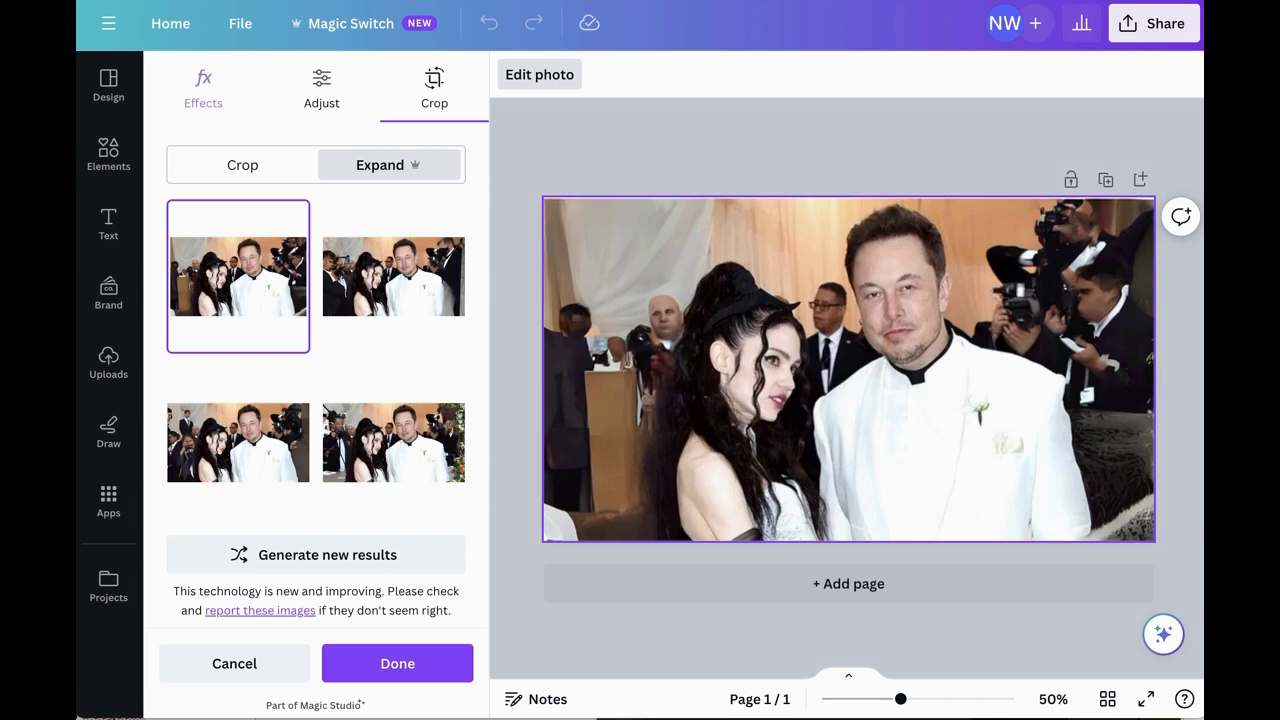
{"action": "left_click", "coordinate": [285, 470]}
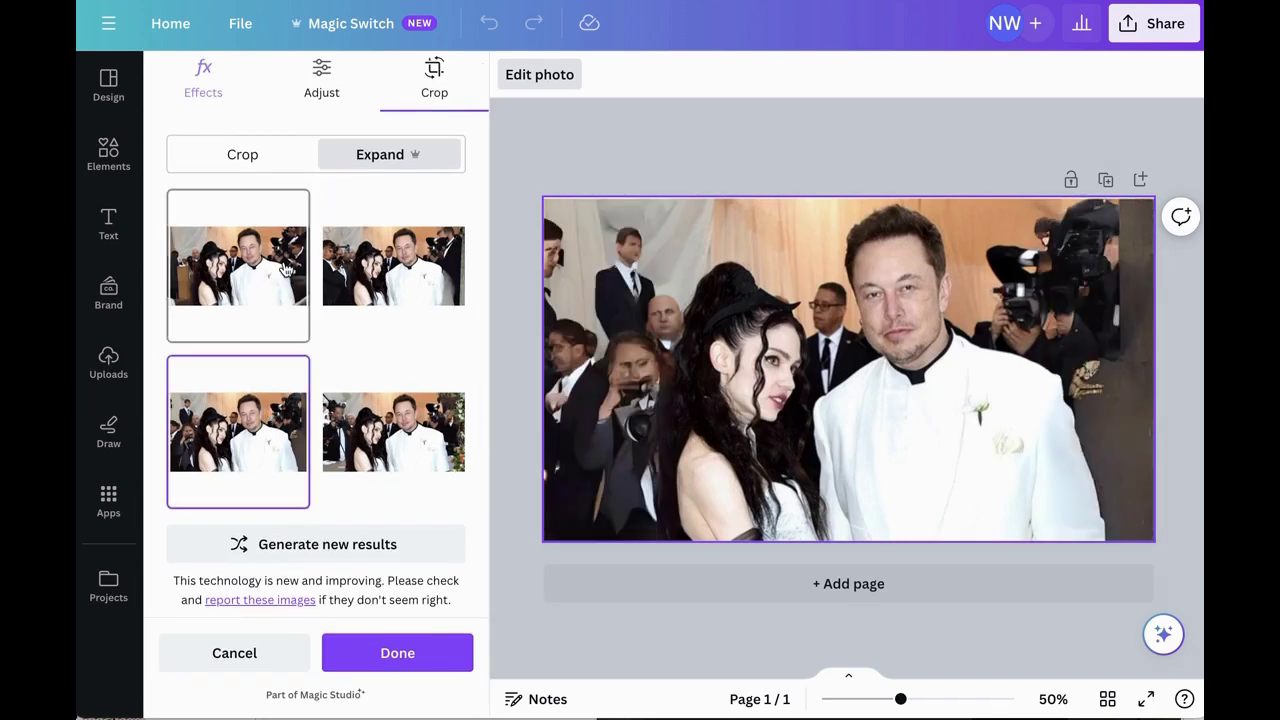
{"action": "left_click", "coordinate": [283, 270]}
{"action": "left_click", "coordinate": [387, 268]}
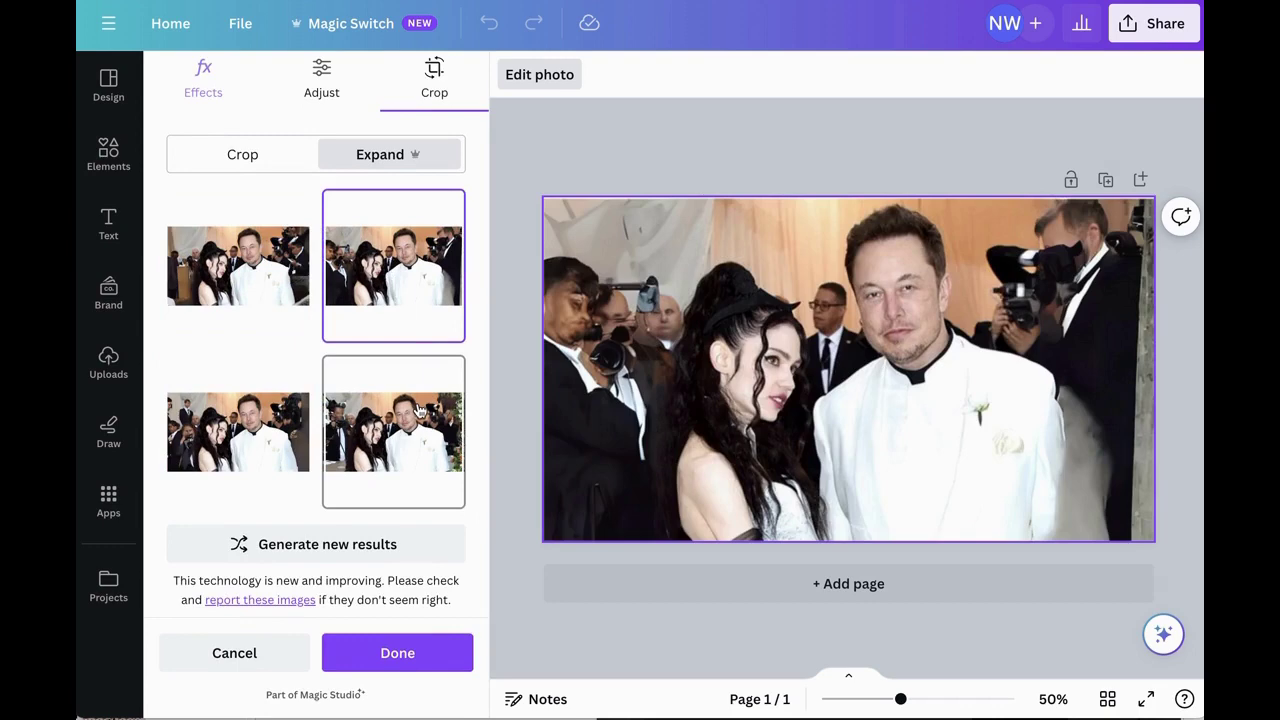
{"action": "left_click", "coordinate": [410, 440]}
{"action": "left_click", "coordinate": [300, 544]}
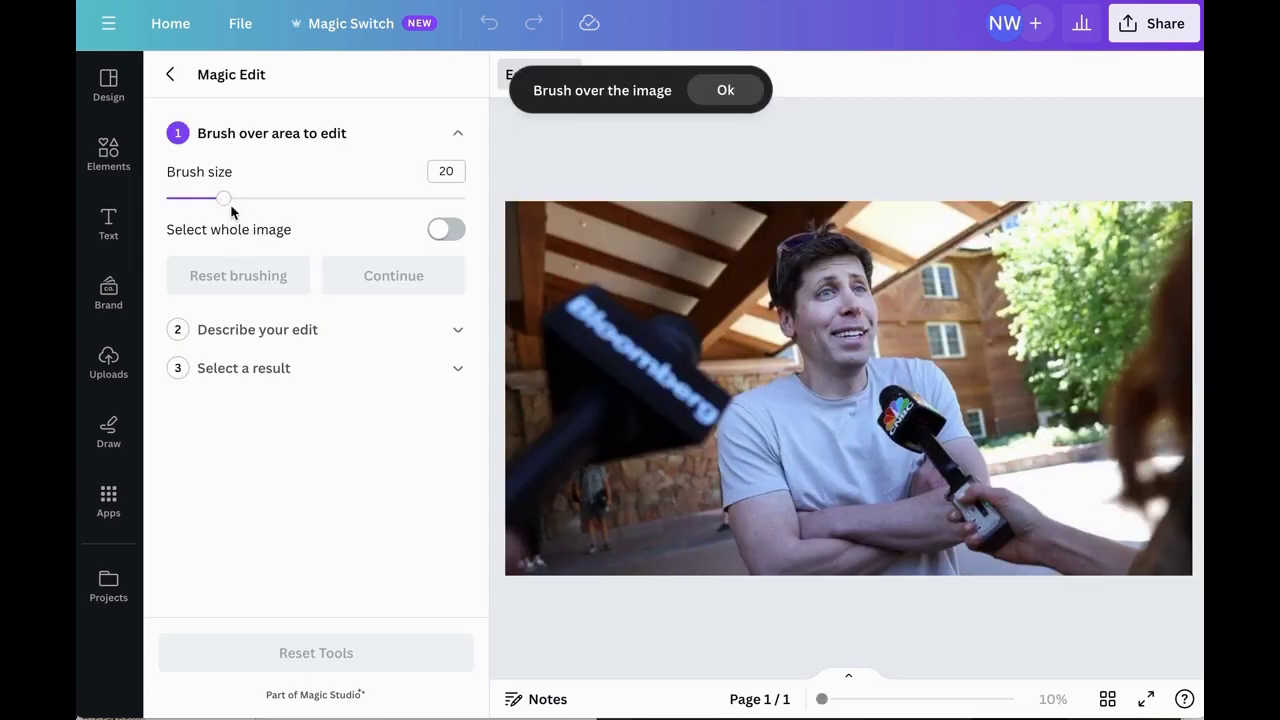
- Magic Edit the microphone at brush size 28 into a bouquet of flowers, choosing the white-and-green result
{"action": "left_click_drag", "start_coordinate": [224, 199], "coordinate": [248, 199]}
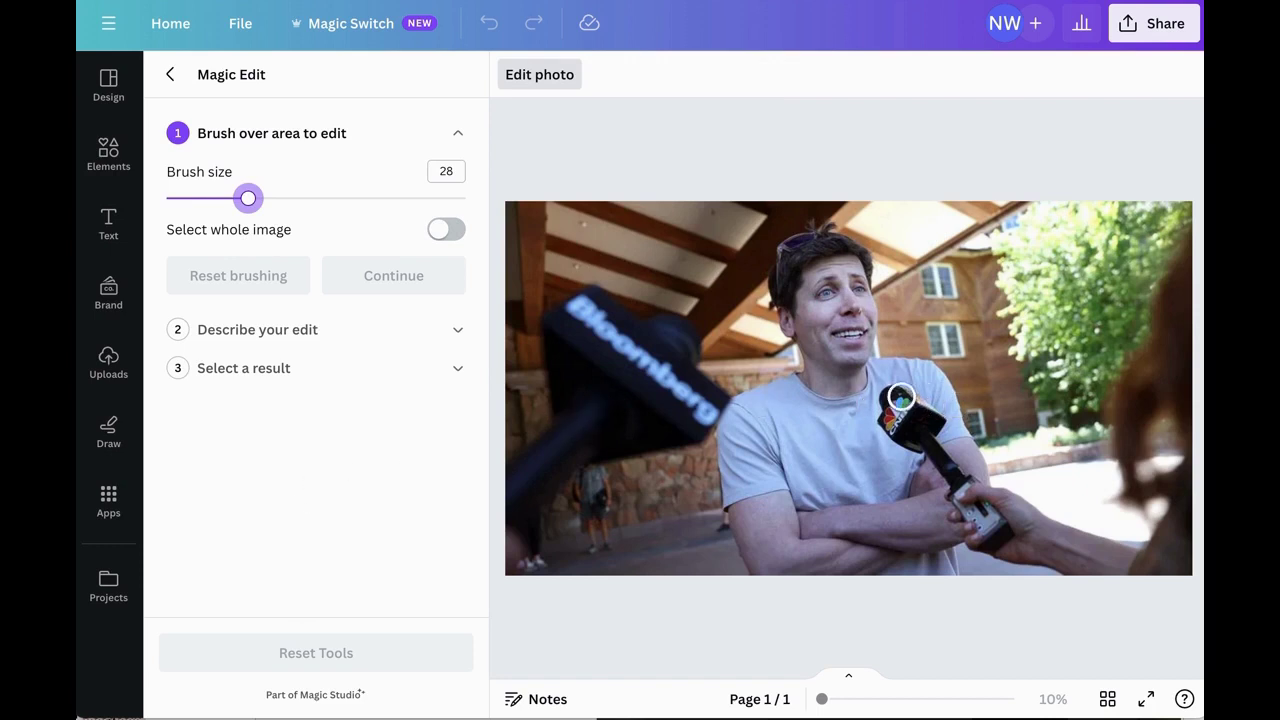
{"action": "left_click_drag", "start_coordinate": [889, 394], "coordinate": [962, 488]}
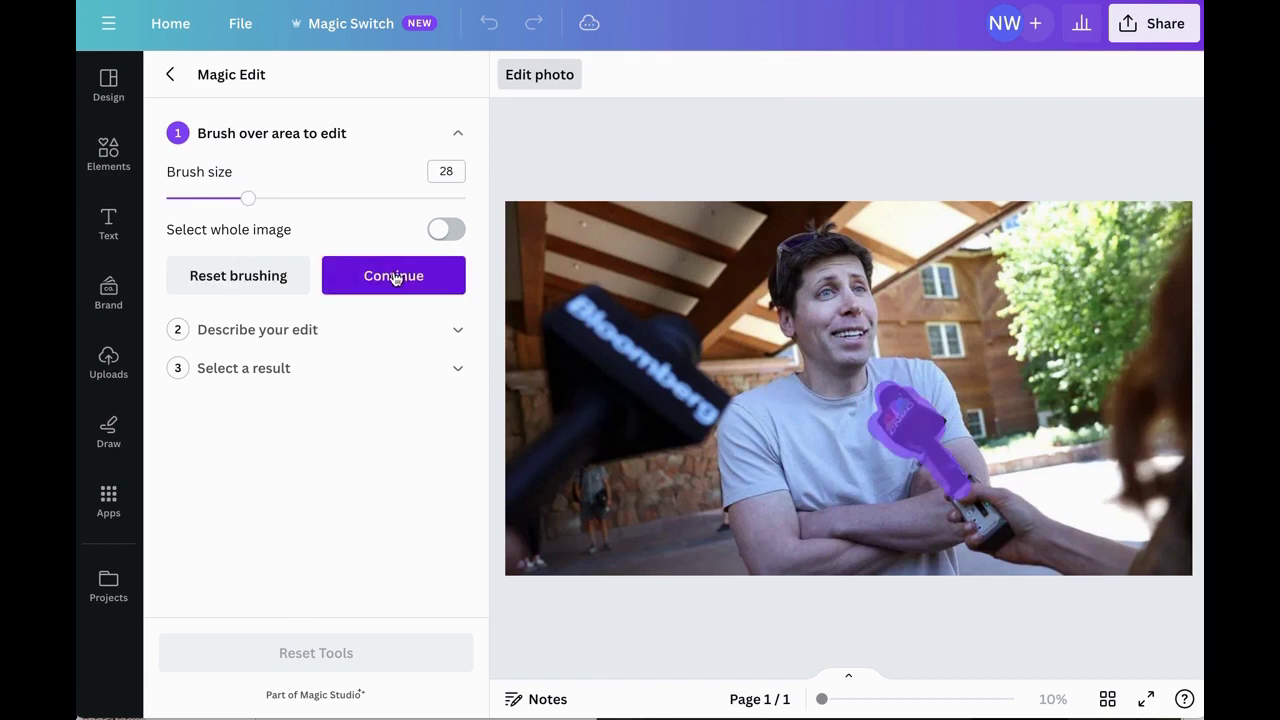
{"action": "left_click", "coordinate": [396, 279]}
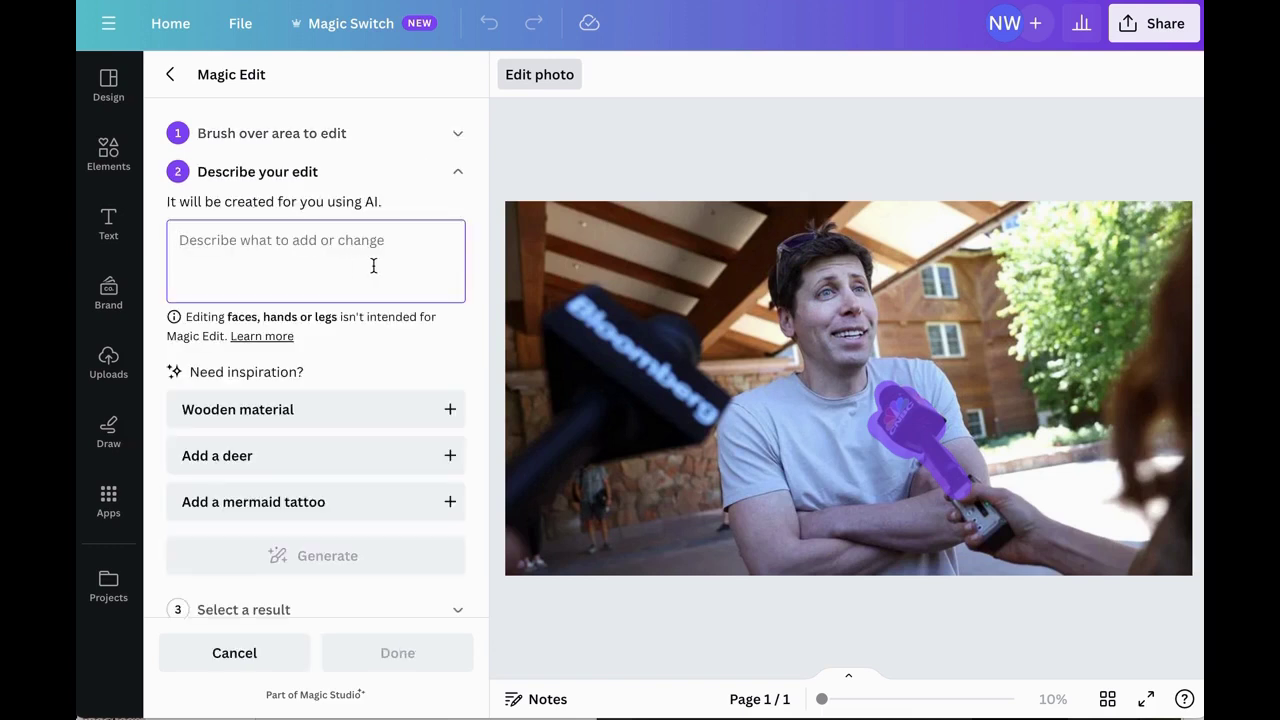
{"action": "type", "text": "a bouquet of"}
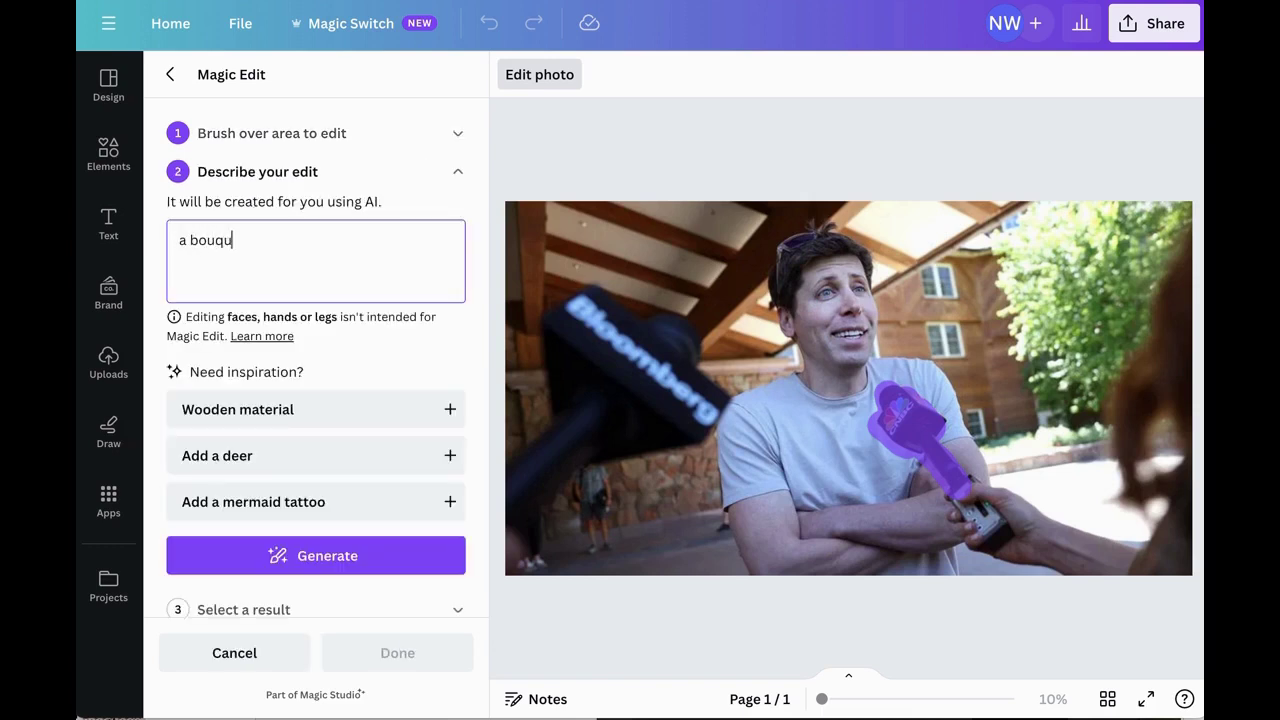
{"action": "type", "text": " flowers"}
{"action": "left_click", "coordinate": [366, 560]}
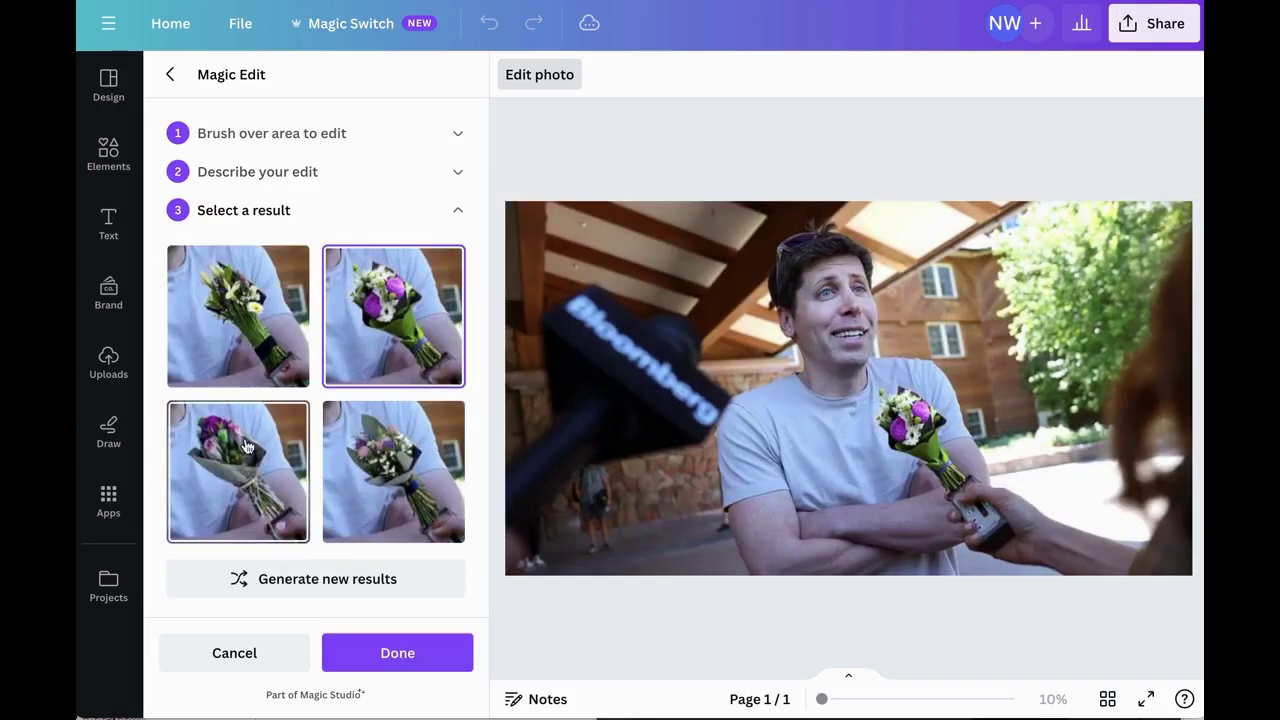
{"action": "left_click", "coordinate": [247, 446]}
{"action": "left_click", "coordinate": [378, 468]}
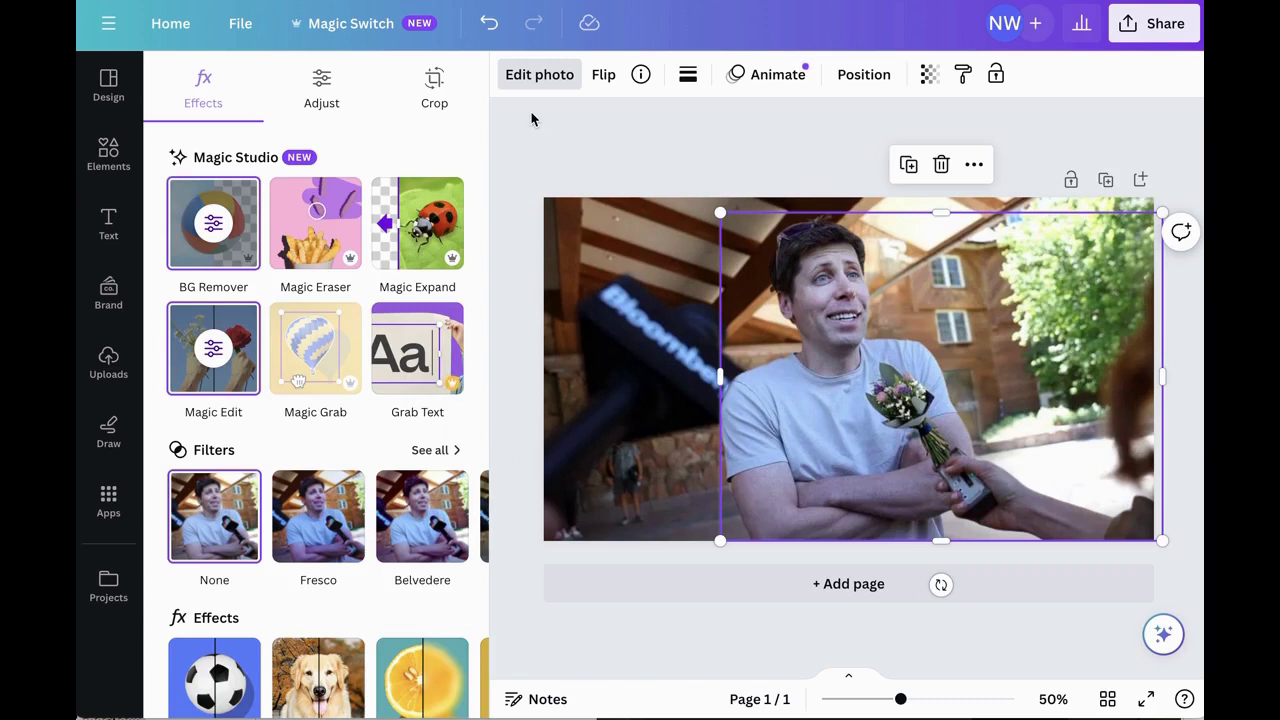
- Reposition the edited photo and have Magic Write rewrite the AI BREAKDOWN RULES sign text
{"action": "left_click_drag", "start_coordinate": [836, 419], "coordinate": [668, 372]}
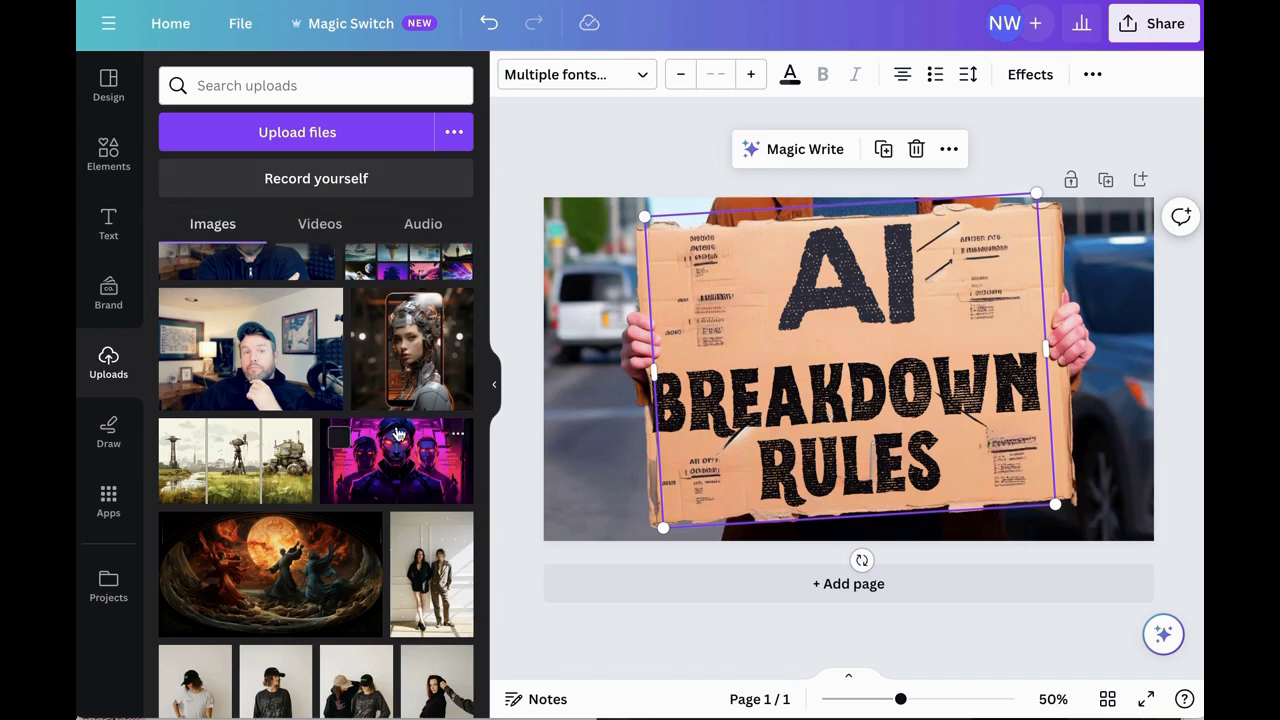
{"action": "mouse_move", "coordinate": [784, 398]}
{"action": "left_mouse_down"}
{"action": "mouse_move", "coordinate": [830, 388]}
{"action": "mouse_move", "coordinate": [786, 398]}
{"action": "left_mouse_up"}
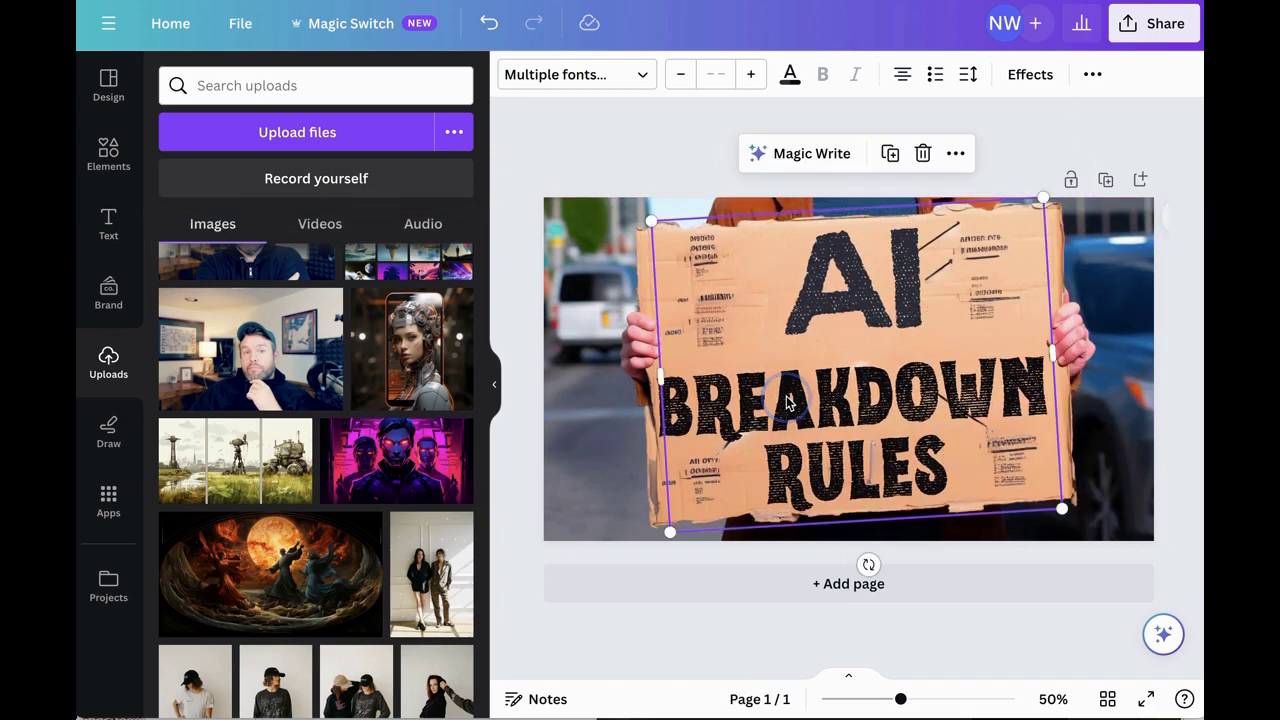
{"action": "left_click", "coordinate": [805, 153]}
{"action": "left_click", "coordinate": [785, 281]}
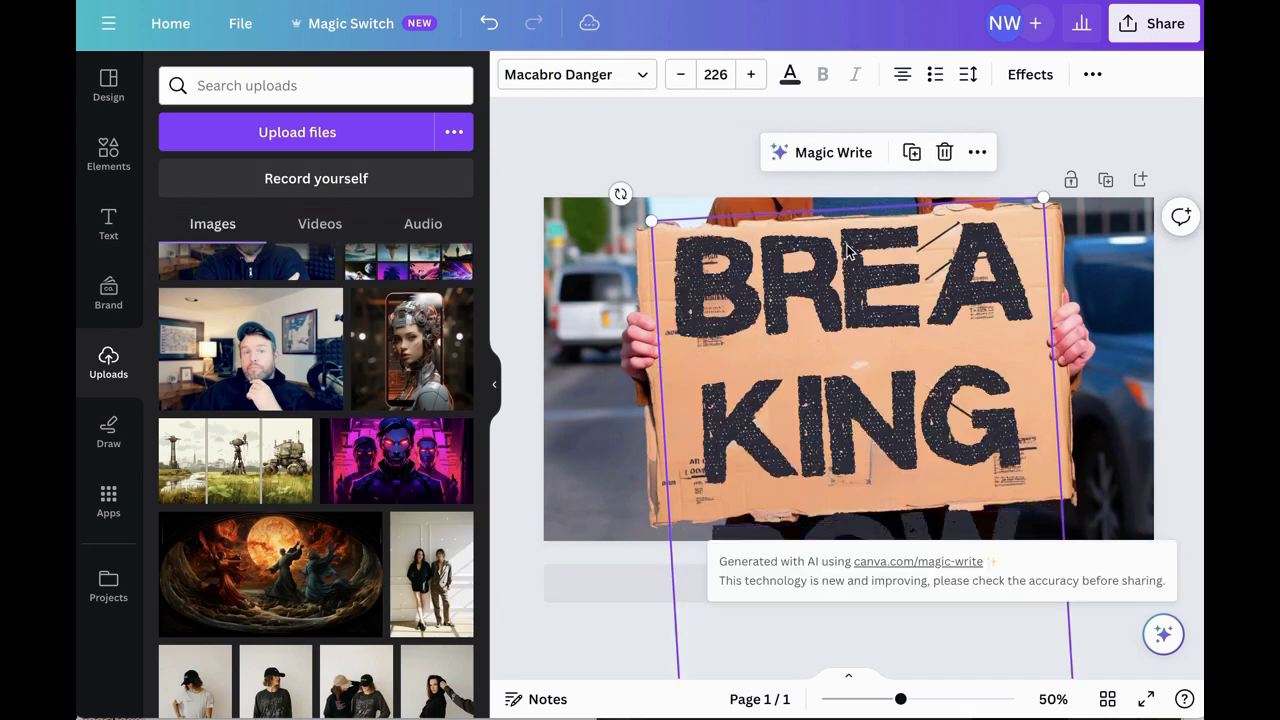
{"action": "left_click", "coordinate": [848, 171]}
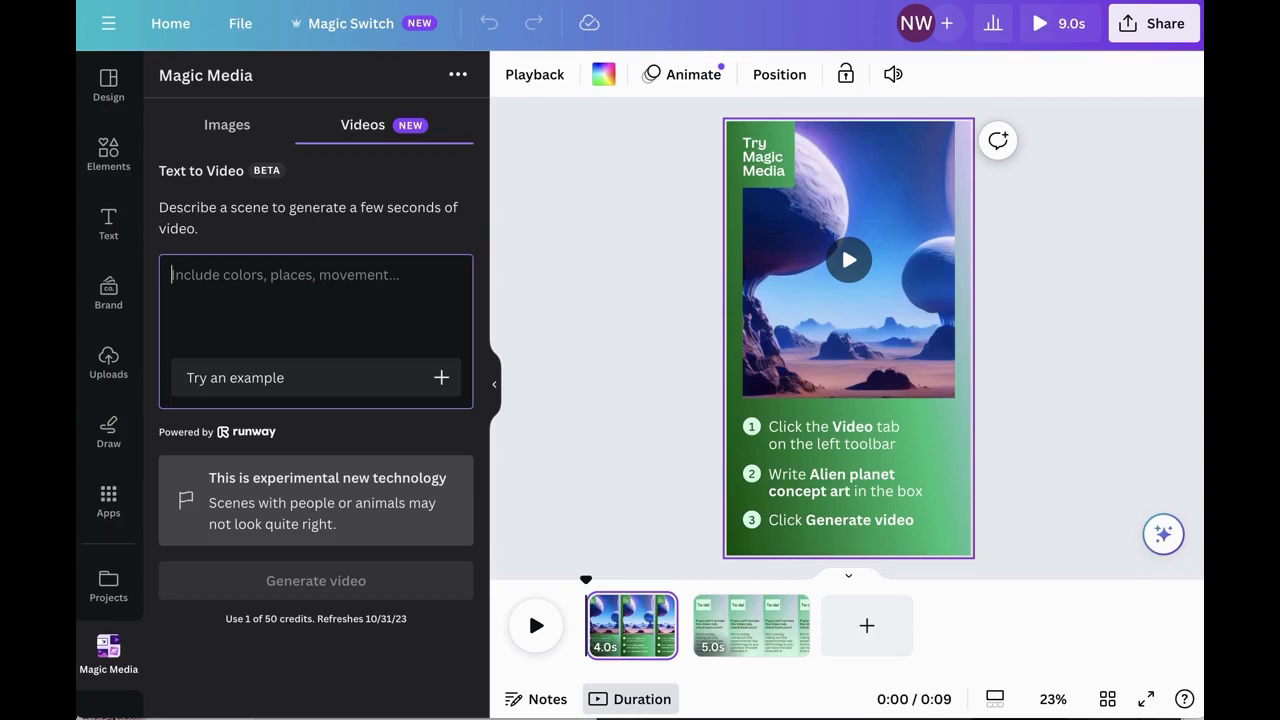
- Generate a 'pumpkin patch in october at twilight' video and stretch it to cover the whole page
{"action": "type", "text": "pumpkin patch"}
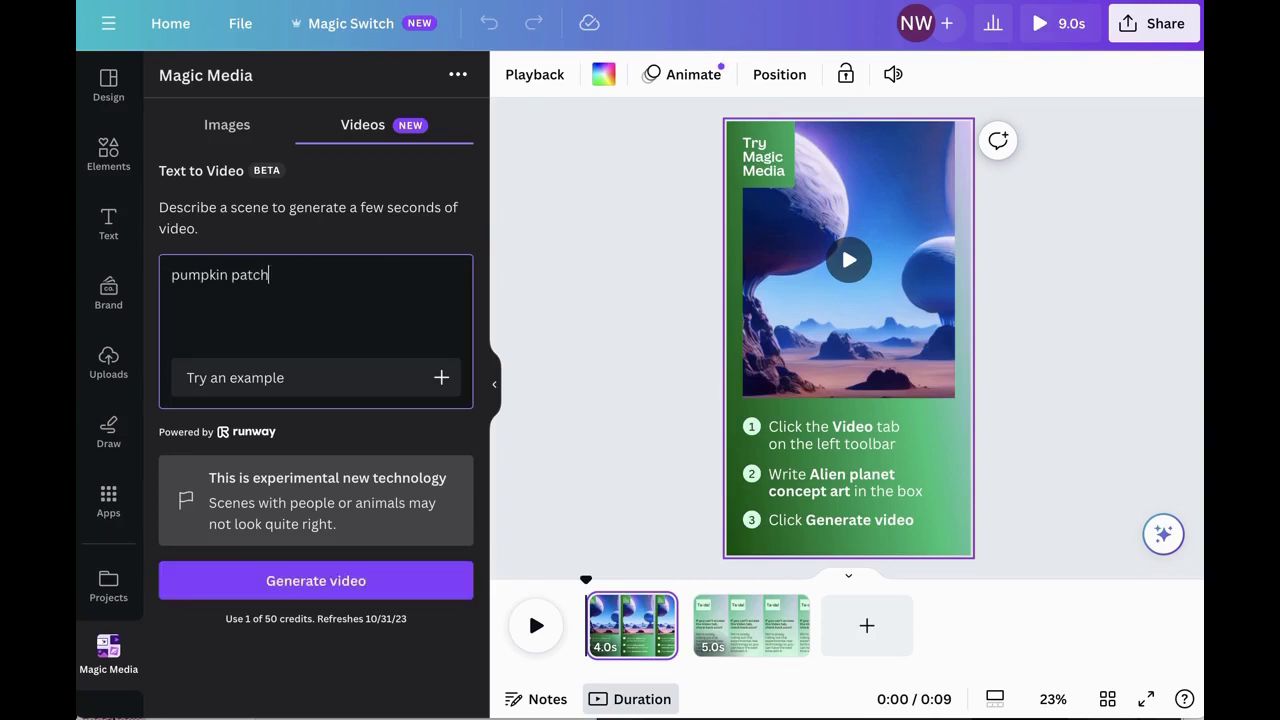
{"action": "type", "text": " in october"}
{"action": "type", "text": " at twilight"}
{"action": "left_click", "coordinate": [360, 580]}
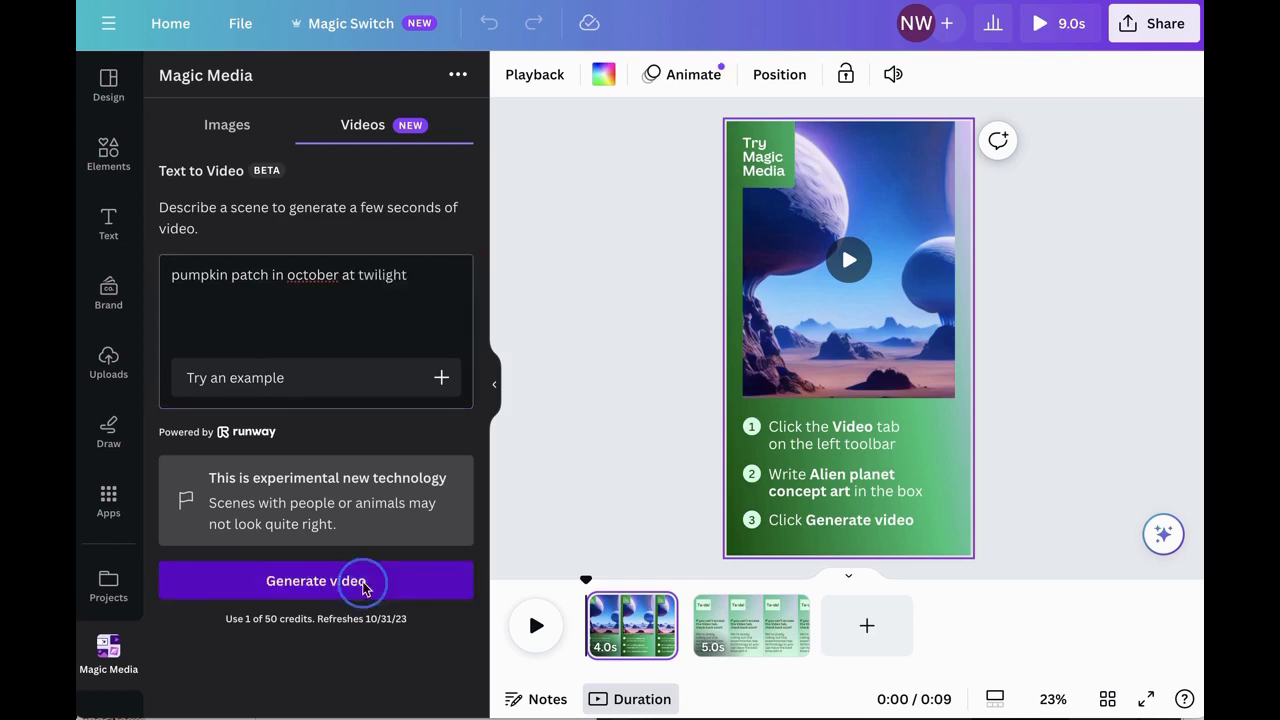
{"action": "left_click", "coordinate": [182, 490]}
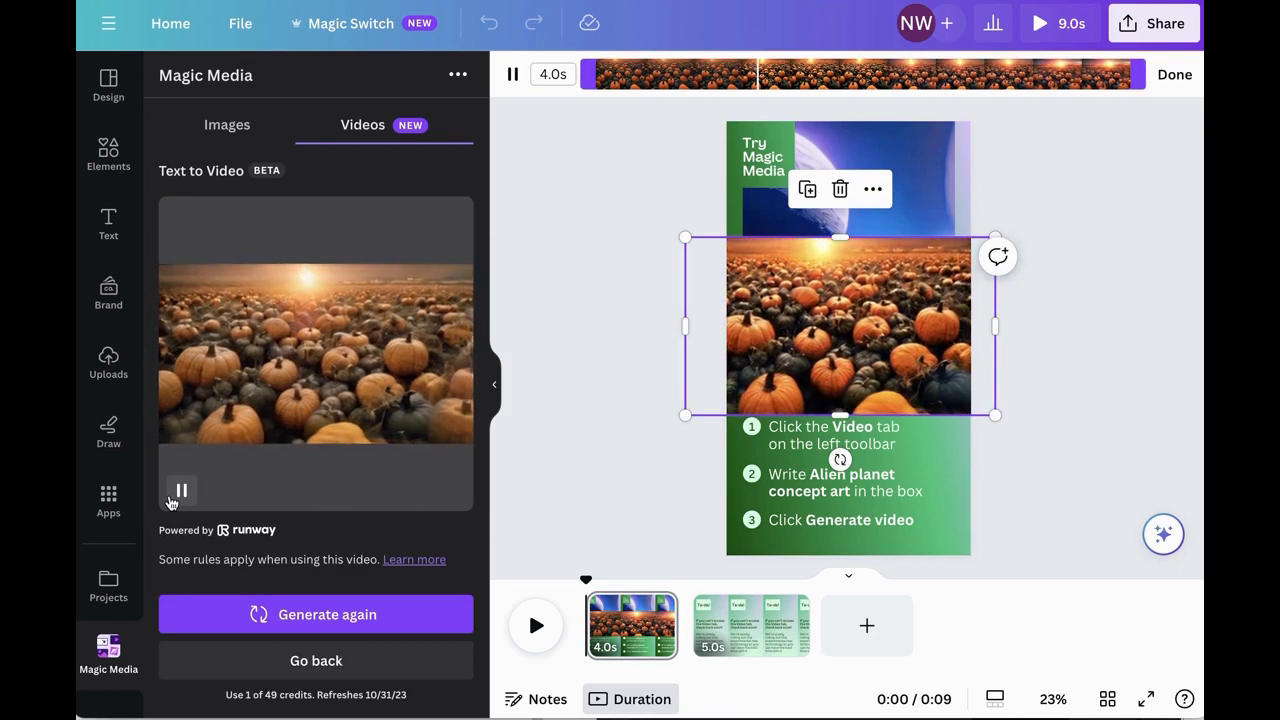
{"action": "left_click_drag", "start_coordinate": [987, 407], "coordinate": [1140, 690]}
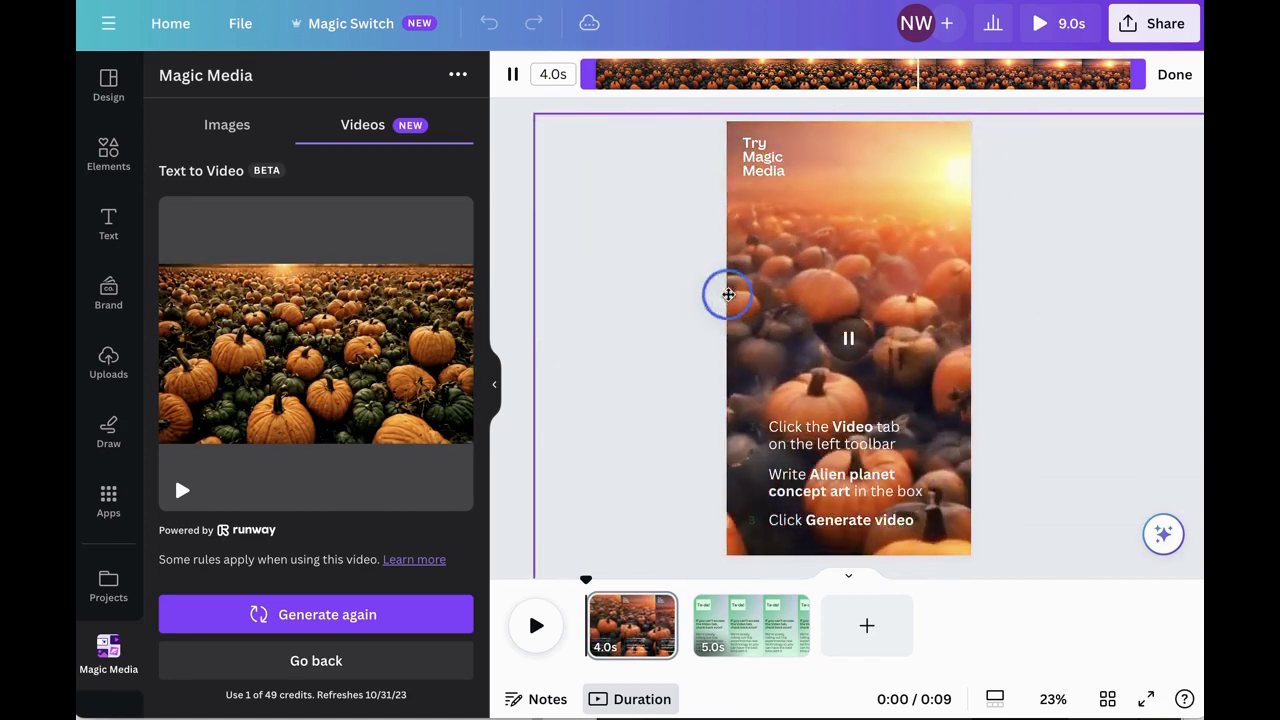
{"action": "left_click", "coordinate": [598, 250]}
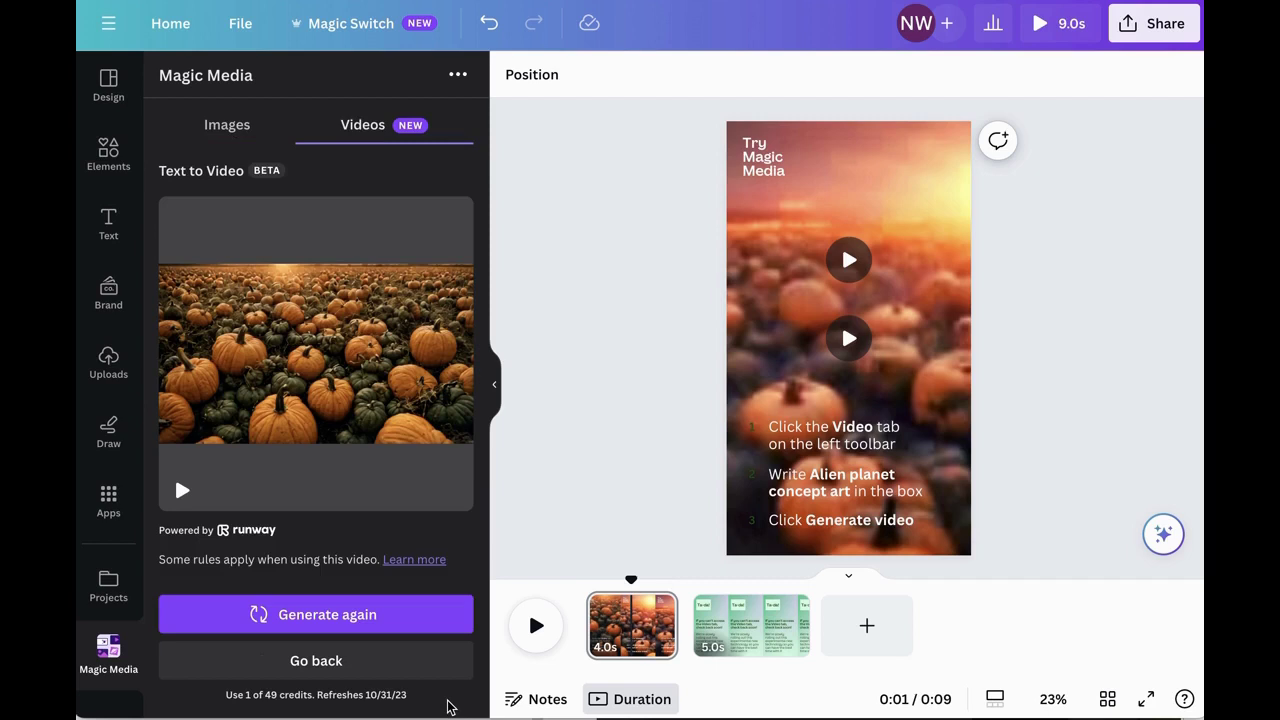
{"action": "left_click", "coordinate": [240, 127]}
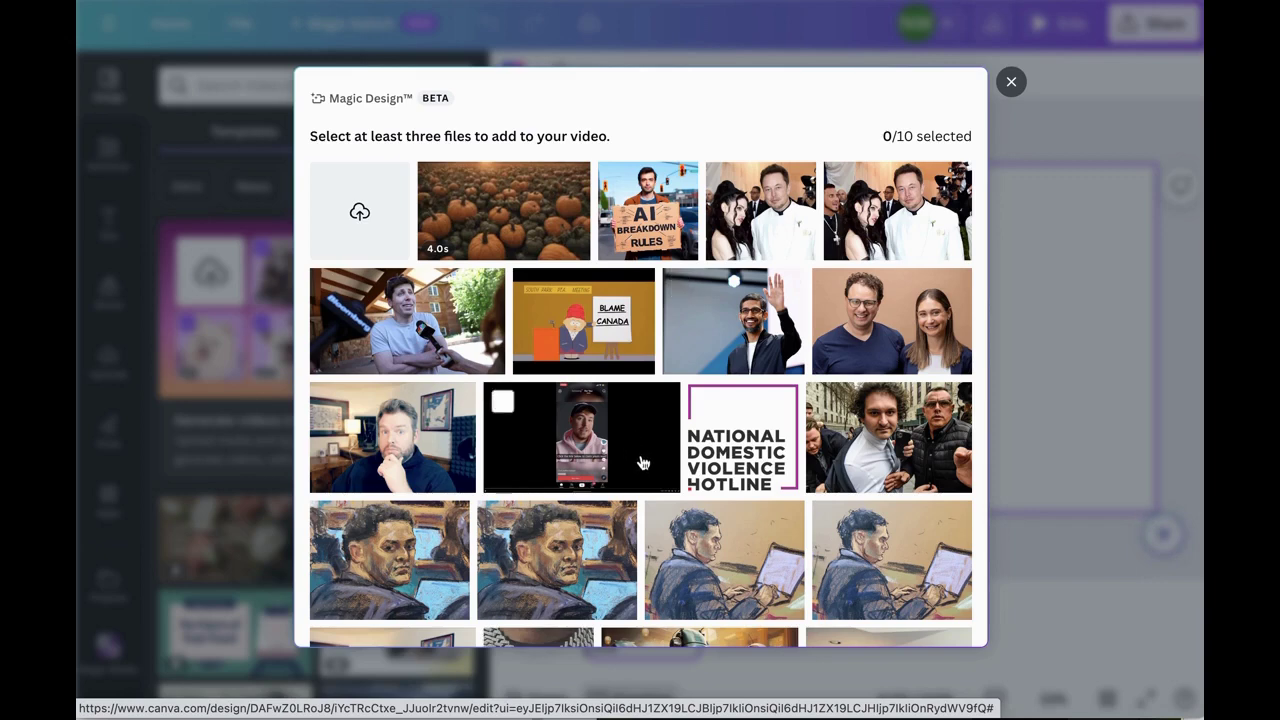
- Select ten uploaded outfit photos in Magic Design for the video
{"action": "scroll", "coordinate": [420, 240], "scroll_direction": "down", "scroll_amount": 2}
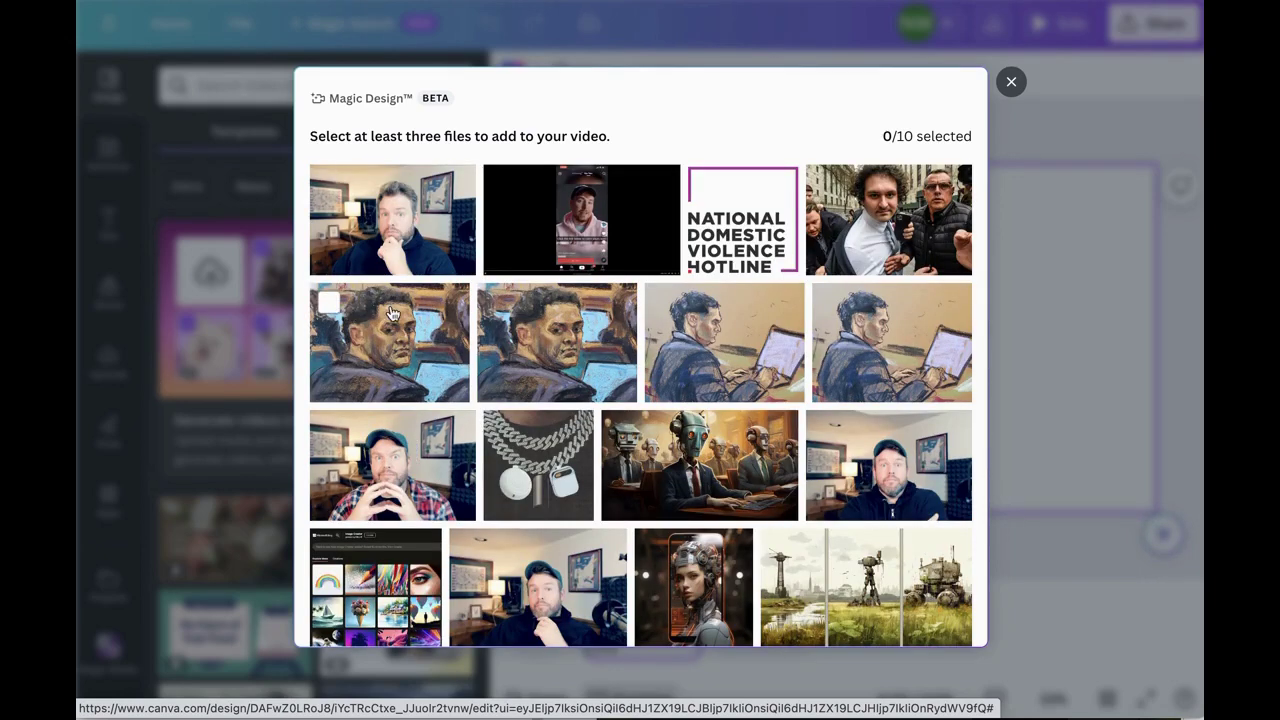
{"action": "scroll", "coordinate": [500, 310], "scroll_direction": "down", "scroll_amount": 10}
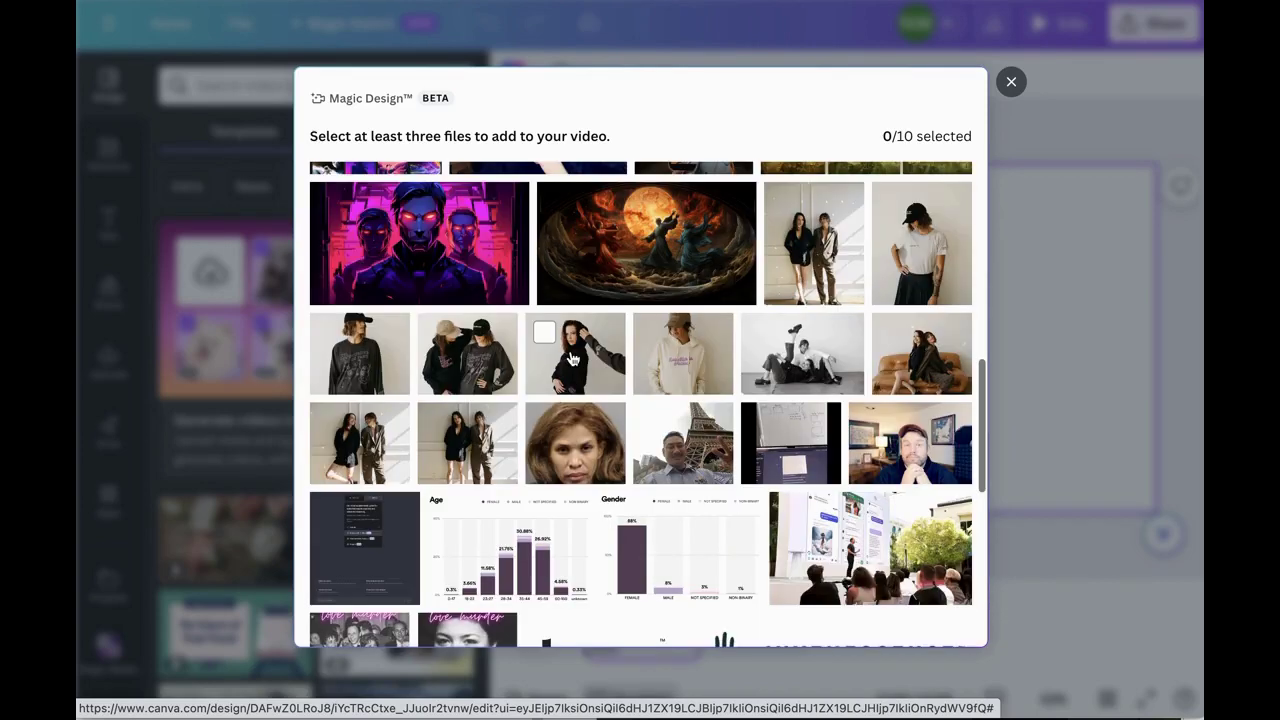
{"action": "left_click", "coordinate": [835, 255]}
{"action": "left_click", "coordinate": [933, 258]}
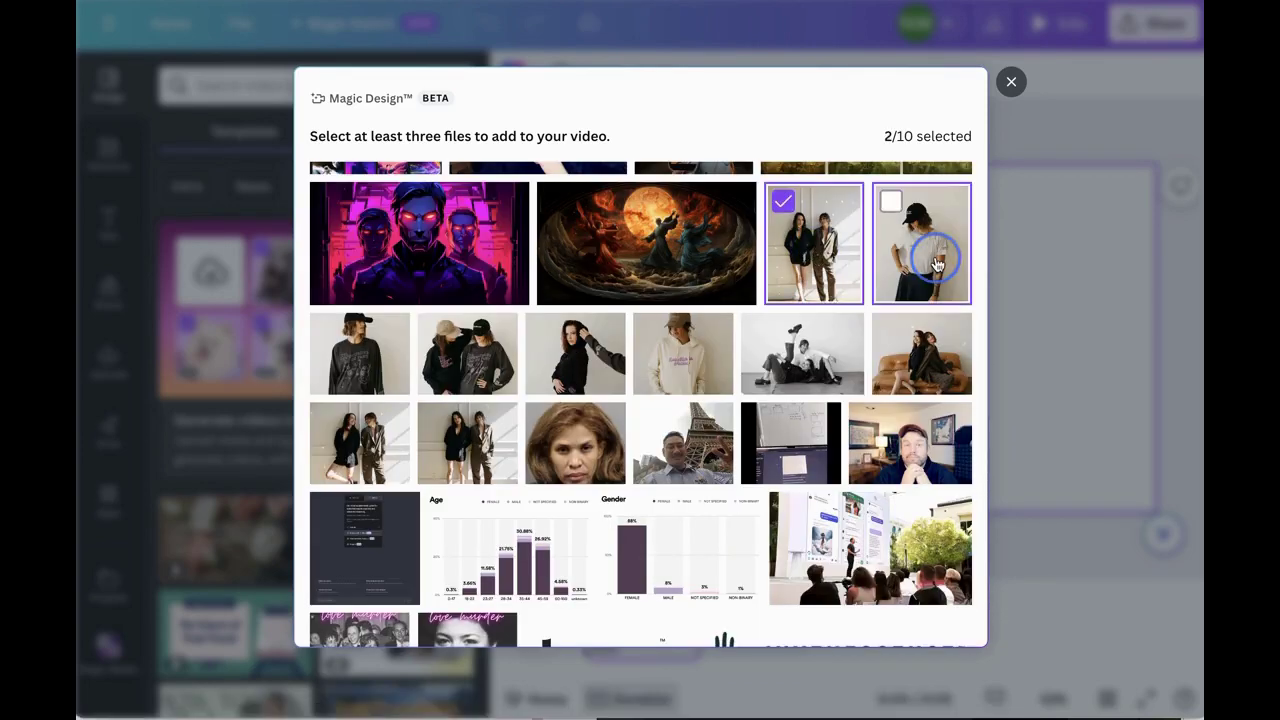
{"action": "left_click", "coordinate": [455, 358]}
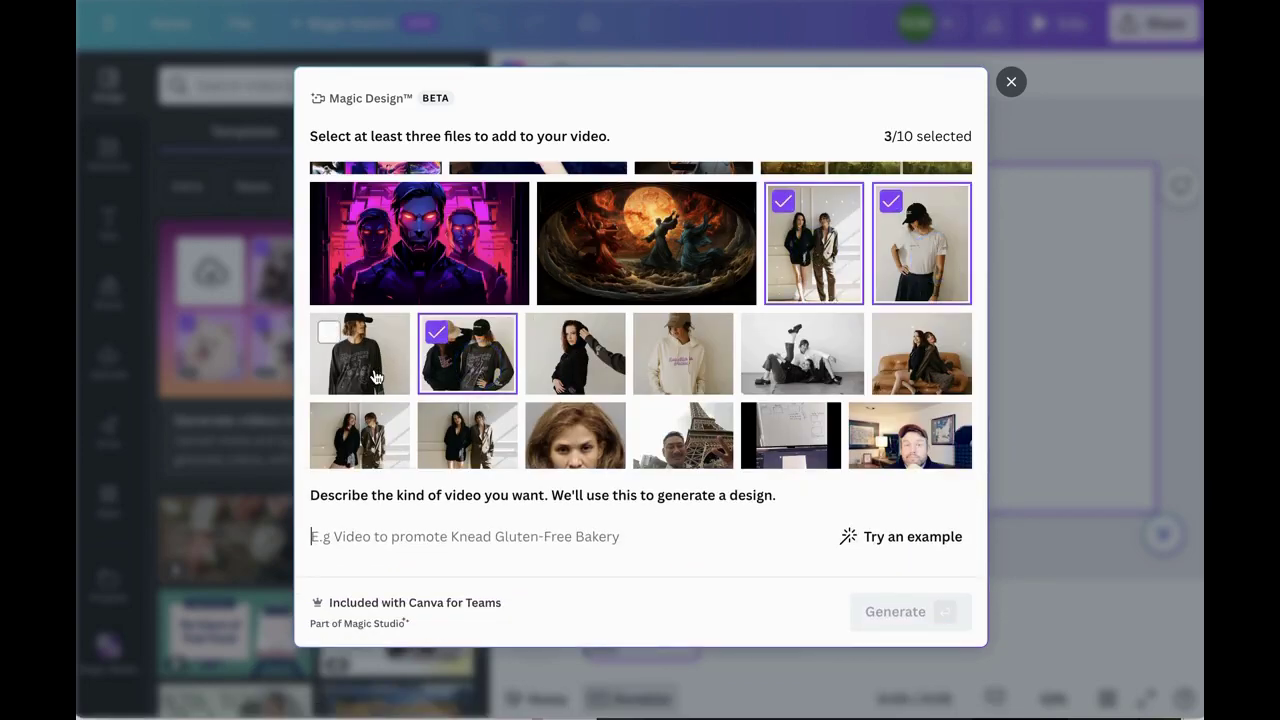
{"action": "left_click", "coordinate": [368, 360]}
{"action": "left_click", "coordinate": [562, 376]}
{"action": "left_click", "coordinate": [648, 374]}
{"action": "left_click", "coordinate": [790, 370]}
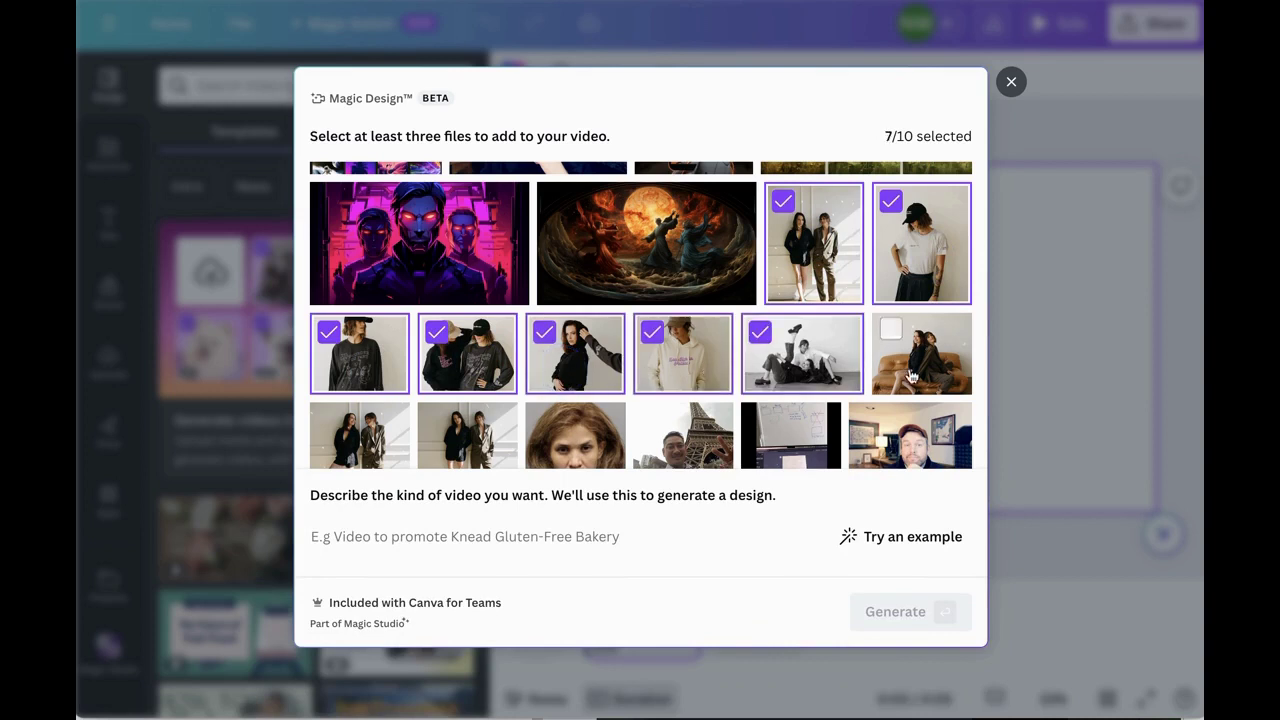
{"action": "left_click", "coordinate": [905, 370]}
{"action": "left_click", "coordinate": [330, 418]}
{"action": "left_click", "coordinate": [438, 416]}
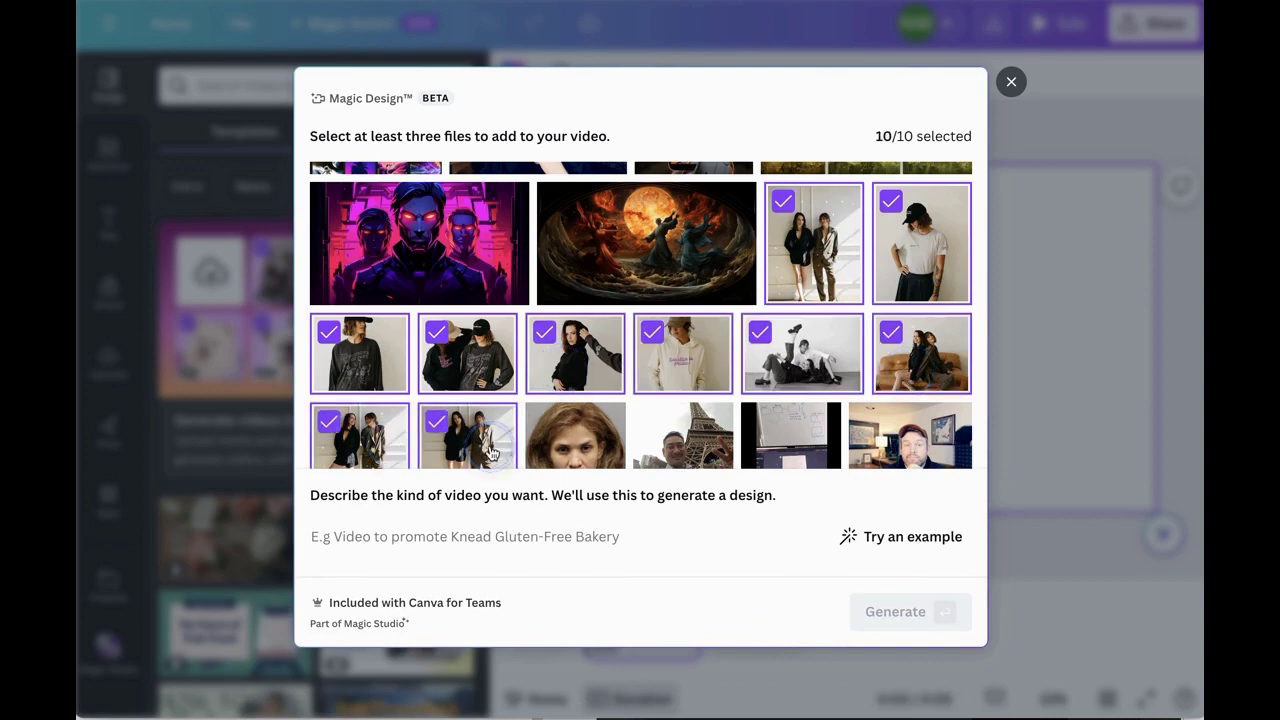
- Describe the video as 'Excited promo video for a true crime podcast' and generate it
{"action": "left_click", "coordinate": [621, 541]}
{"action": "type", "text": "Pr"}
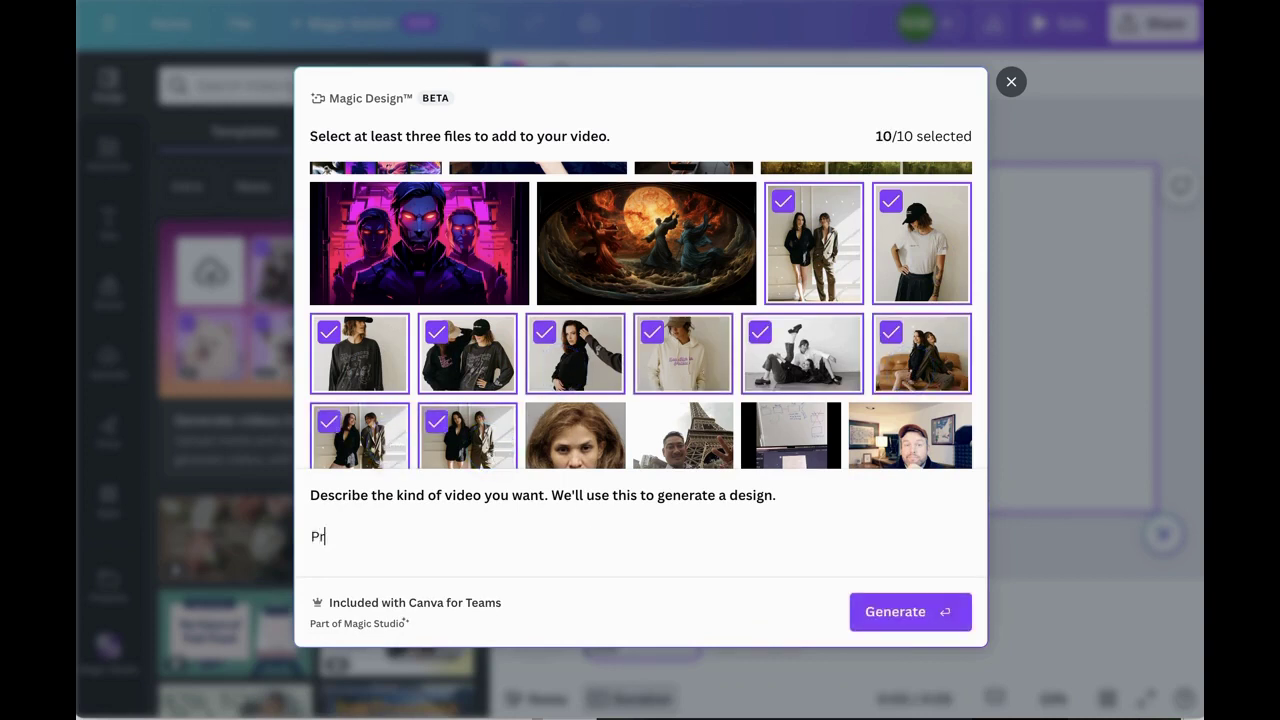
{"action": "type", "text": "om"}
{"action": "key", "text": "BackSpace"}
{"action": "key", "text": "BackSpace"}
{"action": "key", "text": "BackSpace"}
{"action": "key", "text": "BackSpace"}
{"action": "type", "text": "Excited promo video"}
{"action": "key", "text": "BackSpace"}
{"action": "key", "text": "BackSpace"}
{"action": "type", "text": "deo for a true crime podcast"}
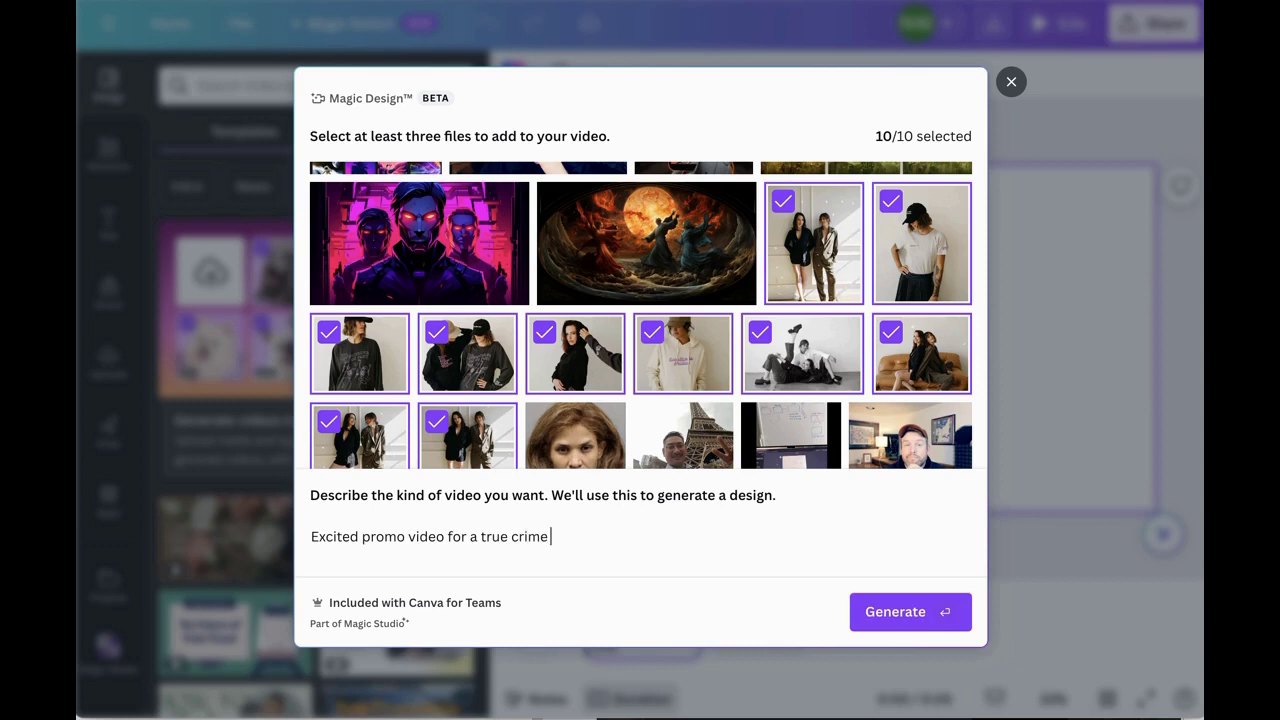
{"action": "left_click", "coordinate": [894, 607]}
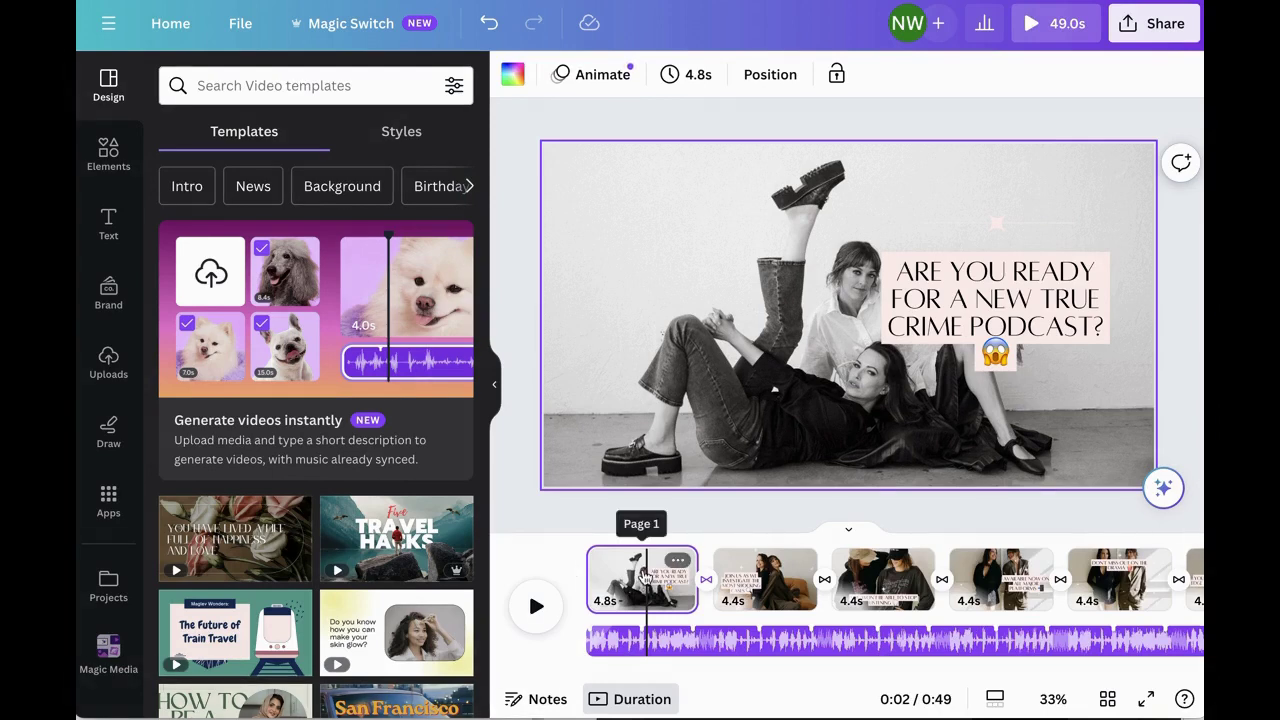
- Preview pages 2 through 9 of the generated promo video in the timeline
{"action": "left_click", "coordinate": [758, 590]}
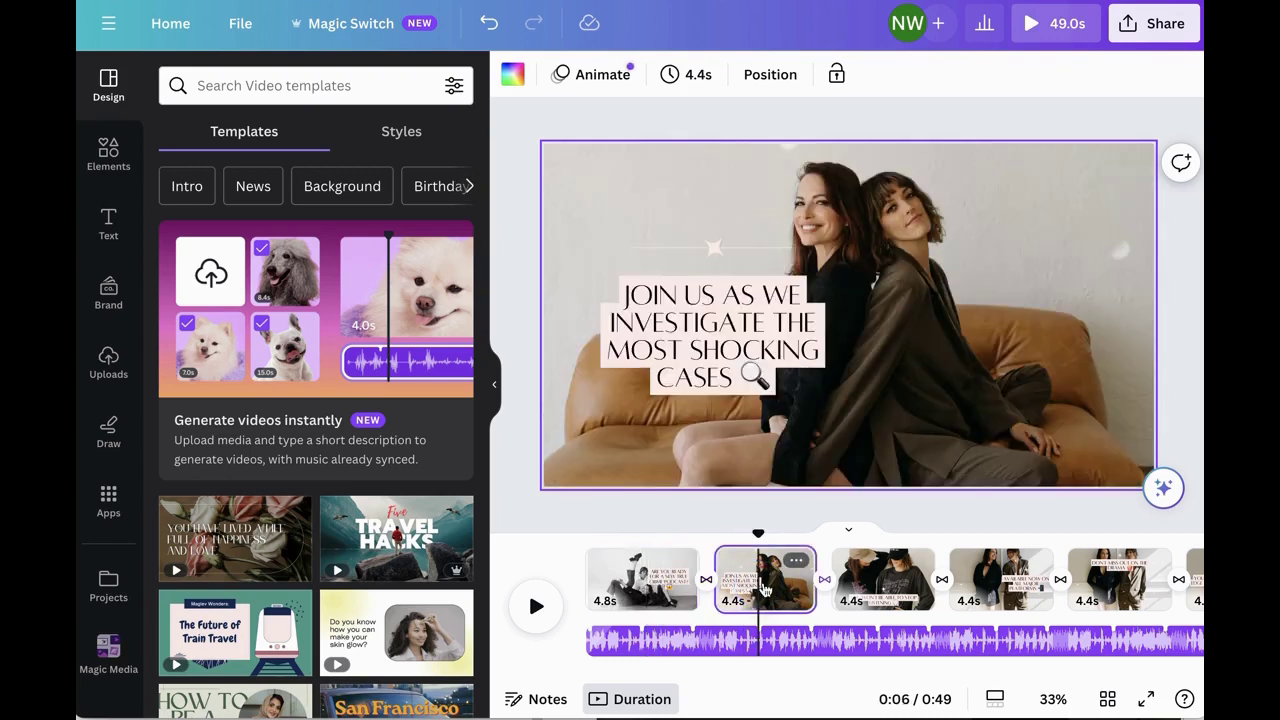
{"action": "left_click", "coordinate": [884, 594]}
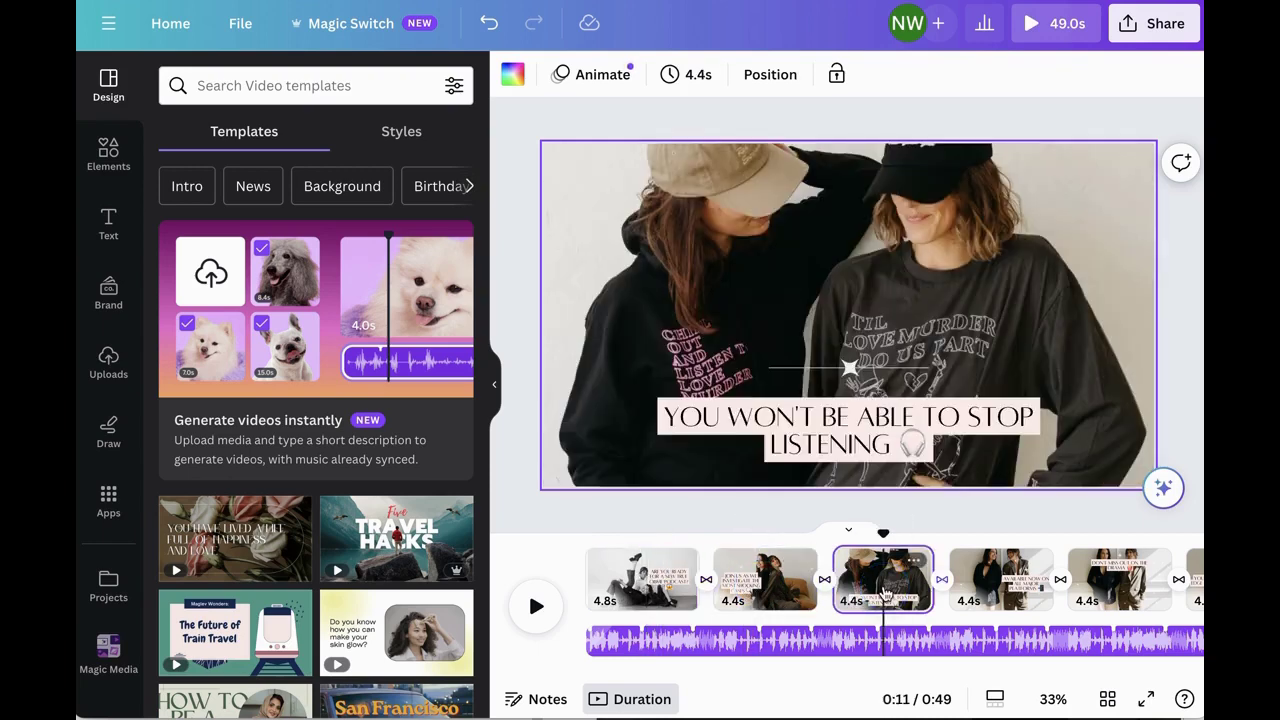
{"action": "left_click", "coordinate": [988, 582]}
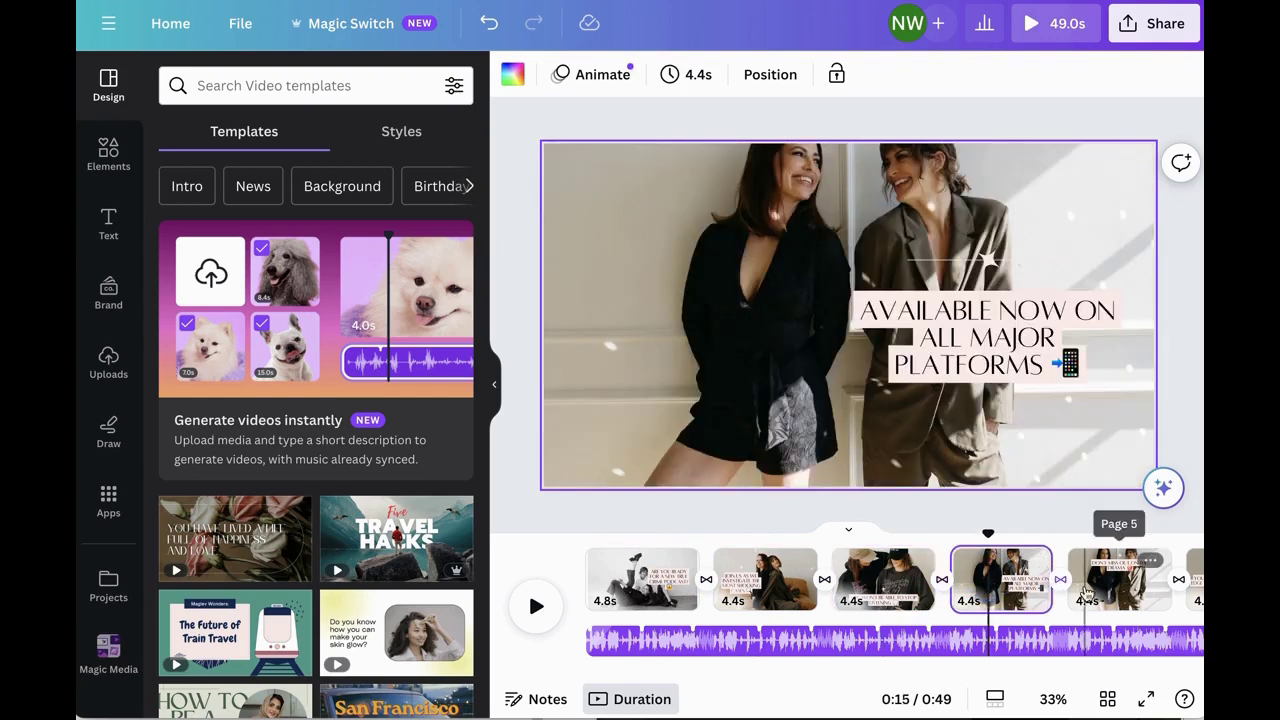
{"action": "left_click", "coordinate": [1108, 594]}
{"action": "scroll", "coordinate": [1108, 594], "scroll_direction": "right", "scroll_amount": 5}
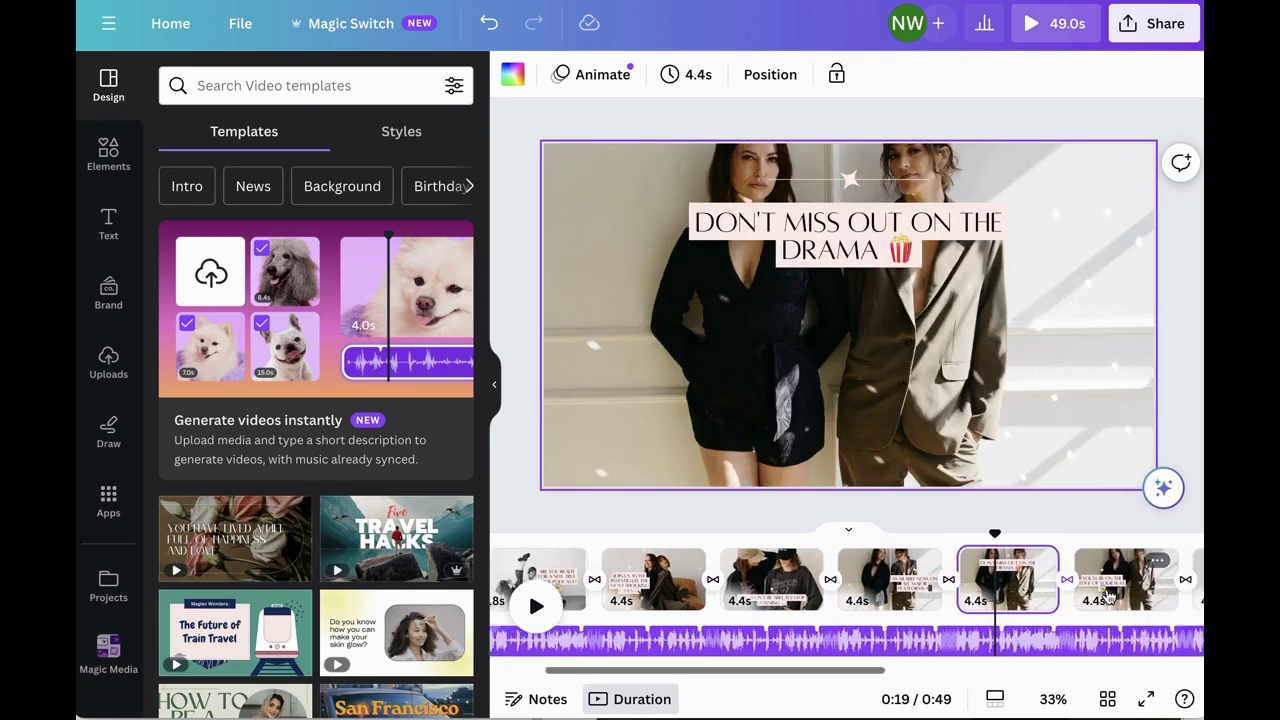
{"action": "left_click", "coordinate": [1035, 578]}
{"action": "scroll", "coordinate": [1035, 578], "scroll_direction": "right", "scroll_amount": 2}
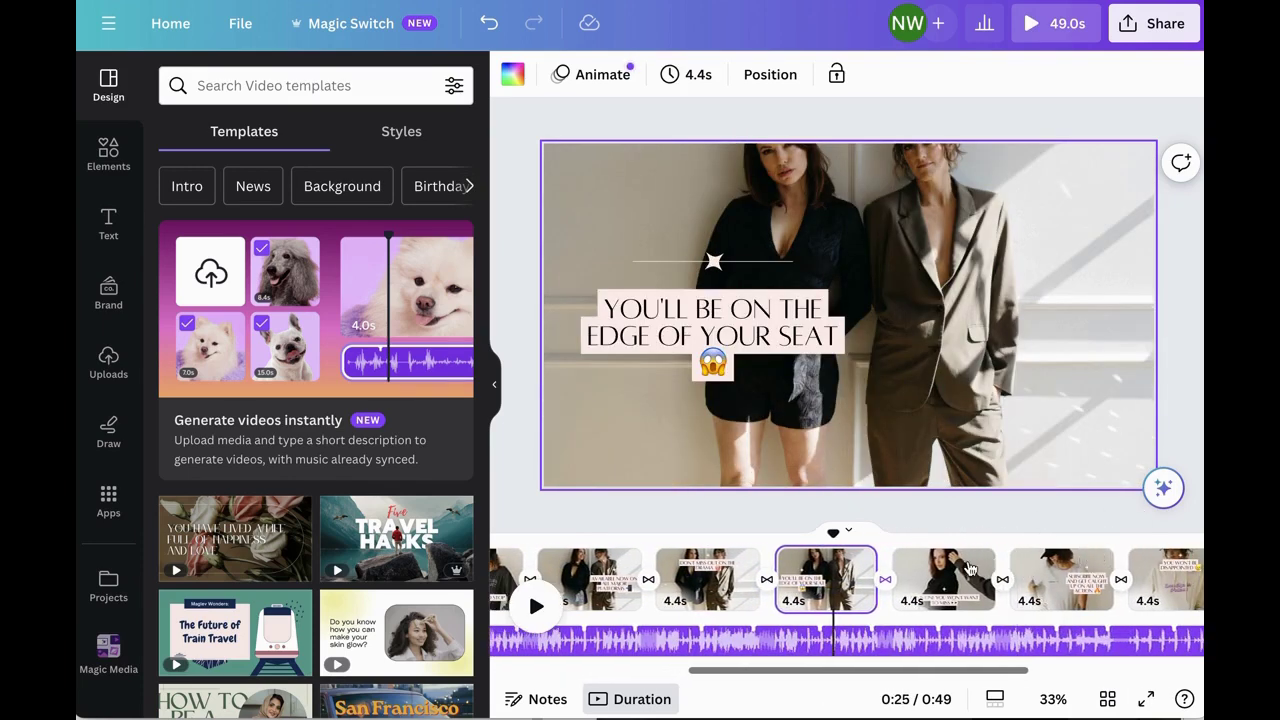
{"action": "left_click", "coordinate": [1050, 580]}
{"action": "scroll", "coordinate": [900, 580], "scroll_direction": "right", "scroll_amount": 5}
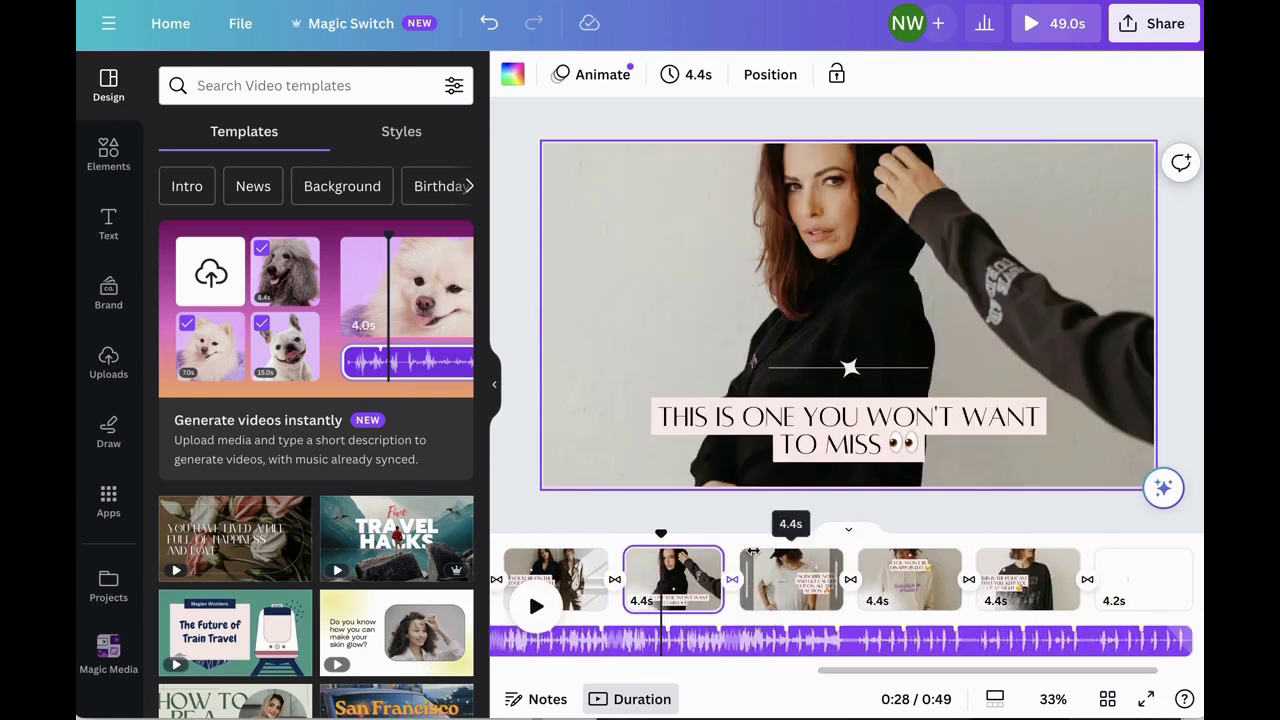
{"action": "left_click", "coordinate": [805, 575]}
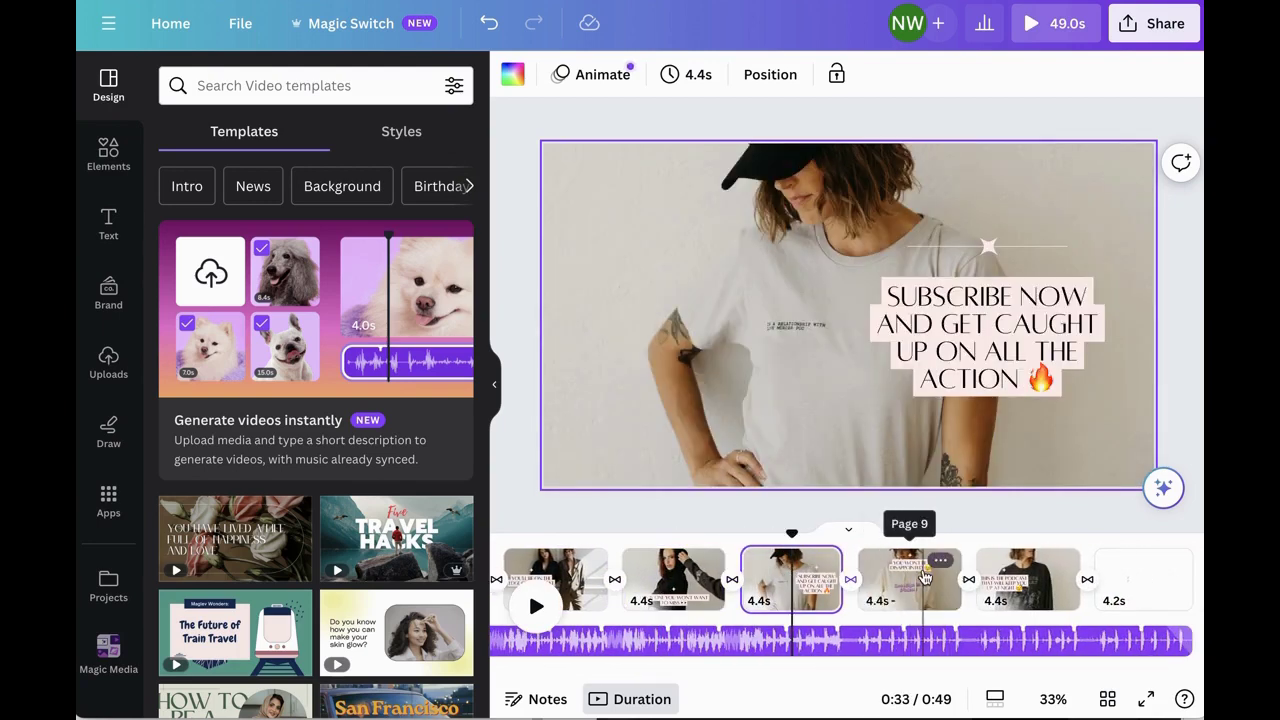
{"action": "left_click", "coordinate": [925, 575]}
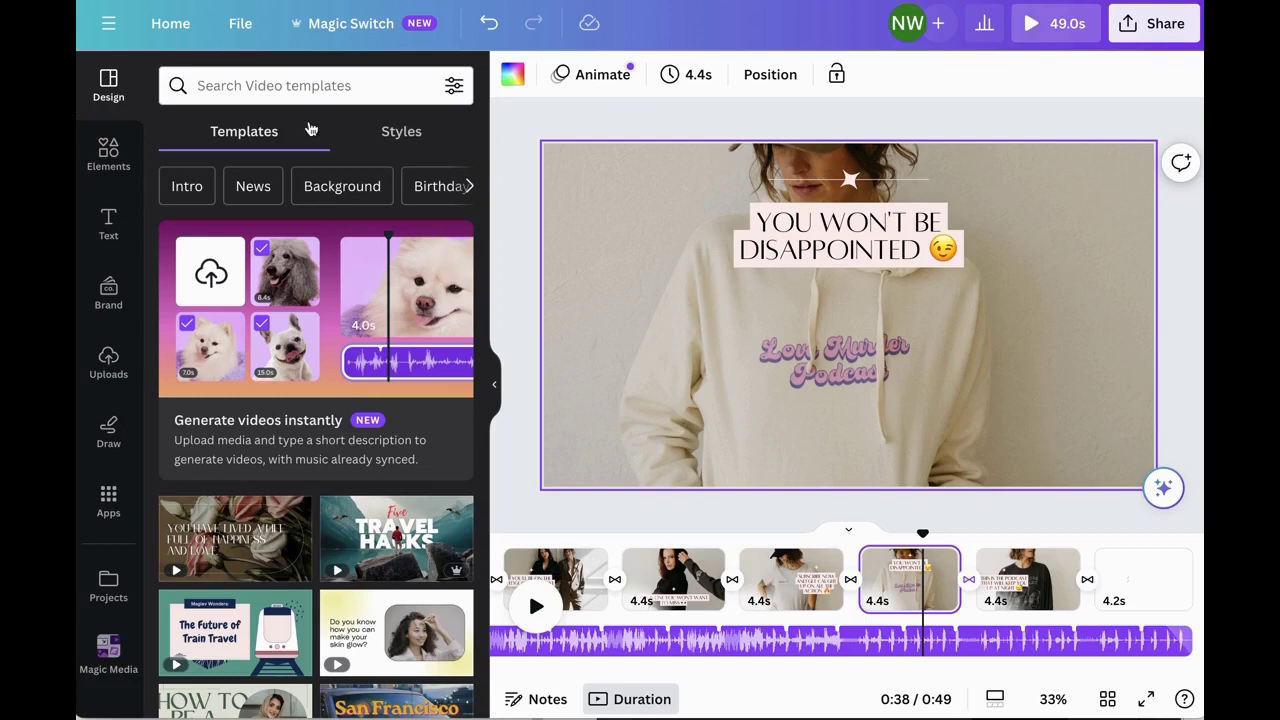
{"action": "left_click", "coordinate": [885, 252]}
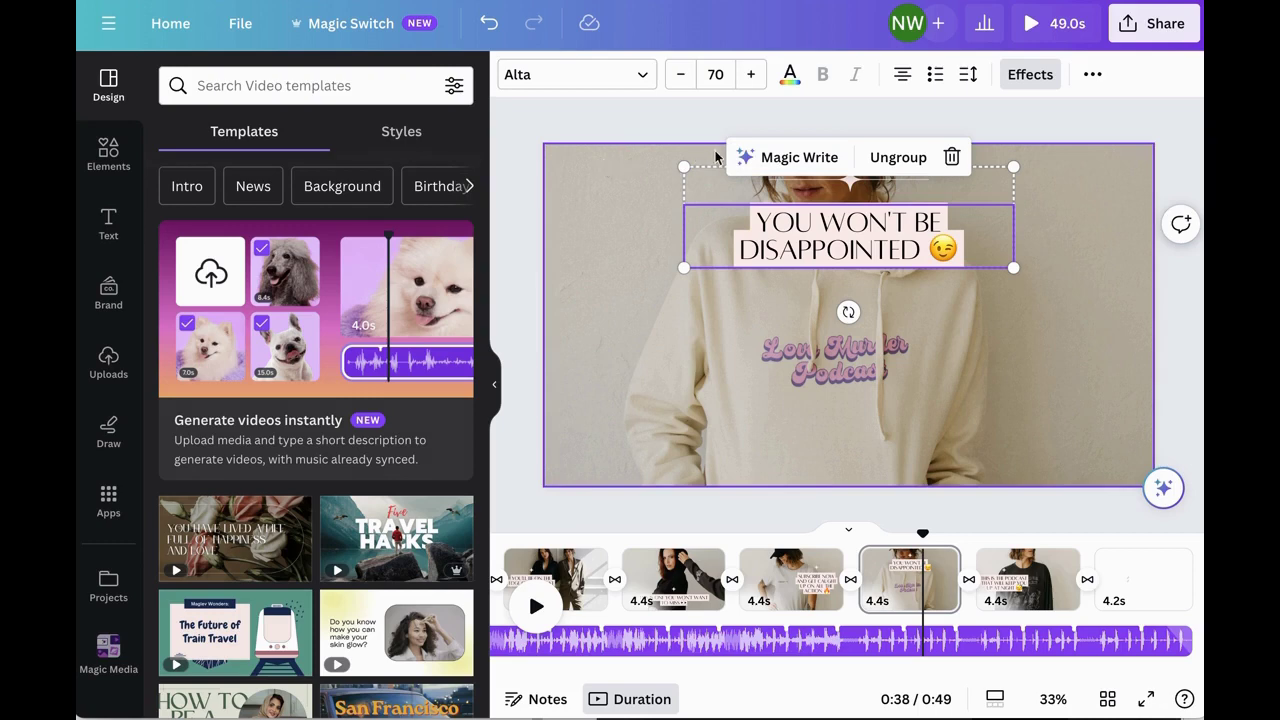
- Rewrite the YOU WON'T BE DISAPPOINTED caption with Magic Write's Sprinkle fairy dust option
{"action": "left_click", "coordinate": [806, 155]}
{"action": "left_click", "coordinate": [805, 155]}
{"action": "left_click", "coordinate": [805, 155]}
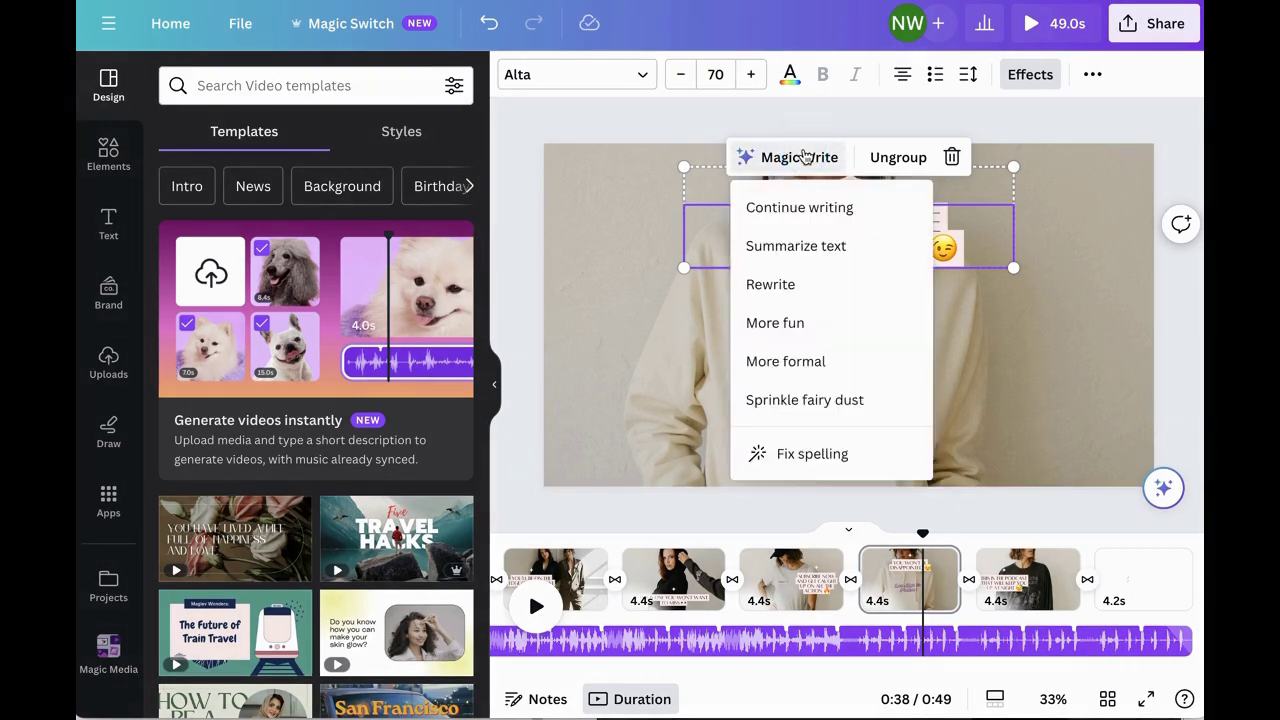
{"action": "left_click", "coordinate": [772, 408]}
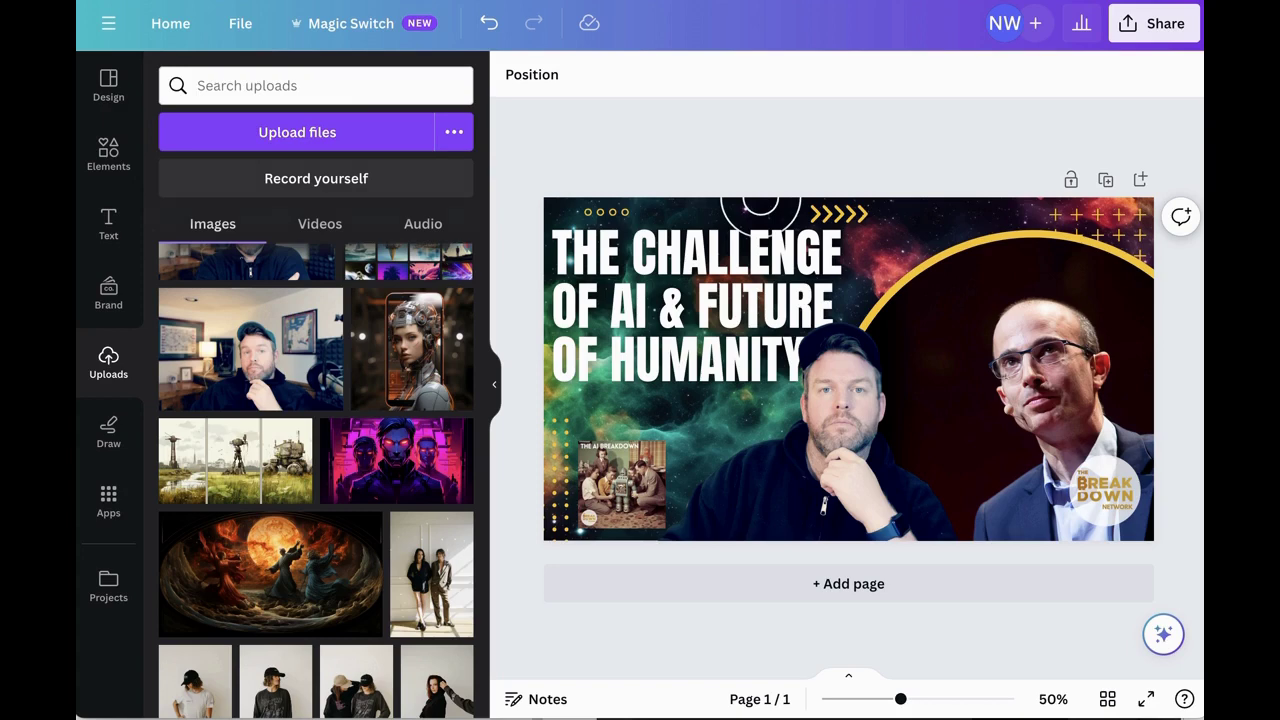
- Create and open a 1280 × 1280 px square copy of the thumbnail with Magic Switch
{"action": "left_click", "coordinate": [368, 30]}
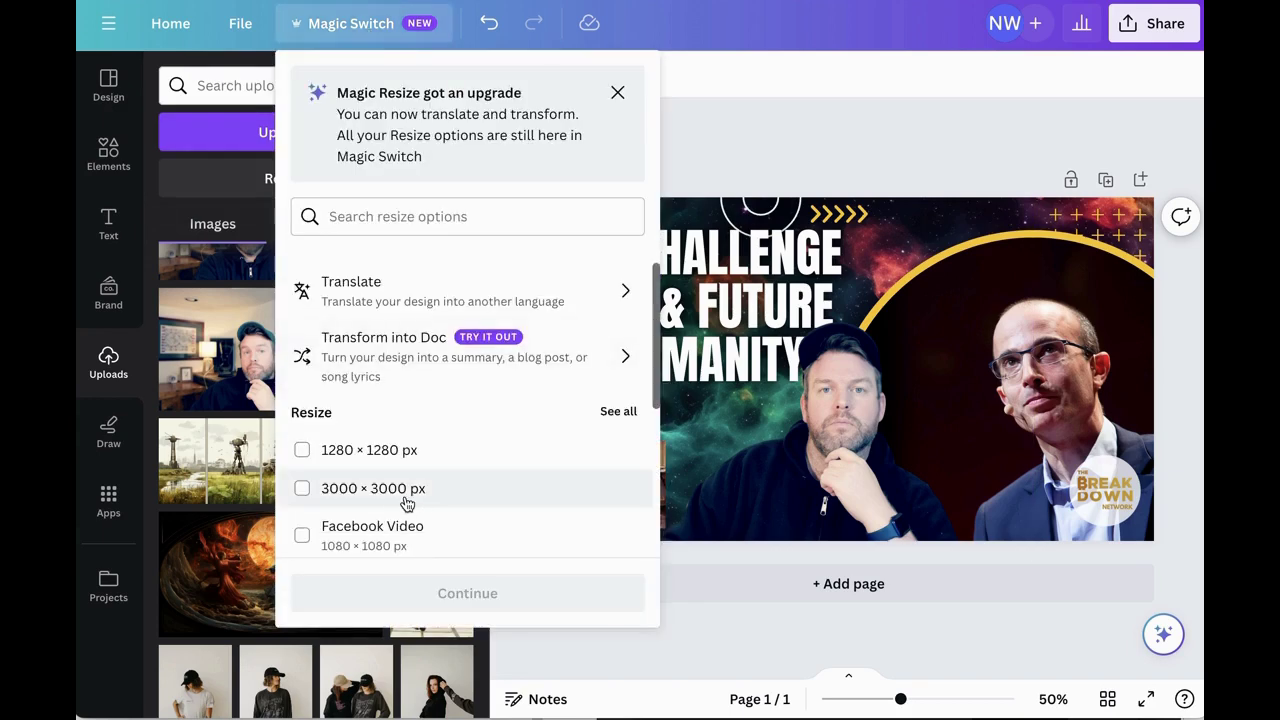
{"action": "left_click", "coordinate": [410, 475]}
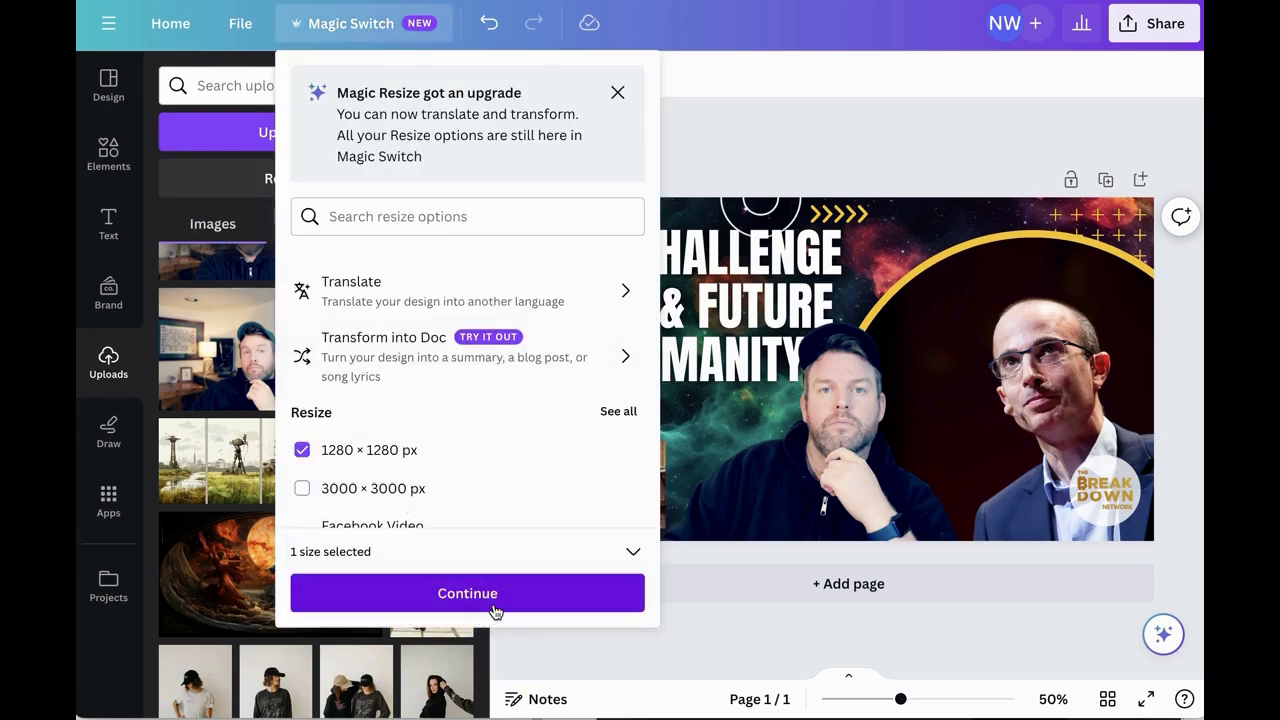
{"action": "left_click", "coordinate": [494, 595]}
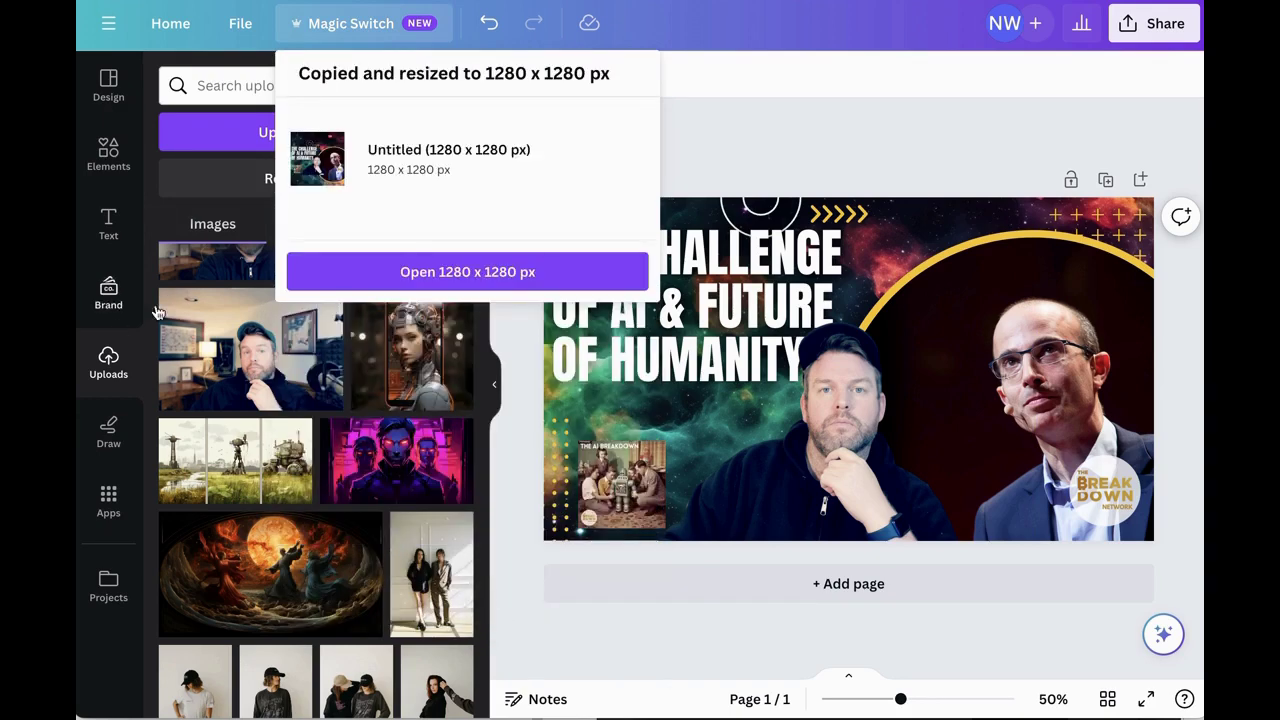
{"action": "left_click", "coordinate": [487, 274]}
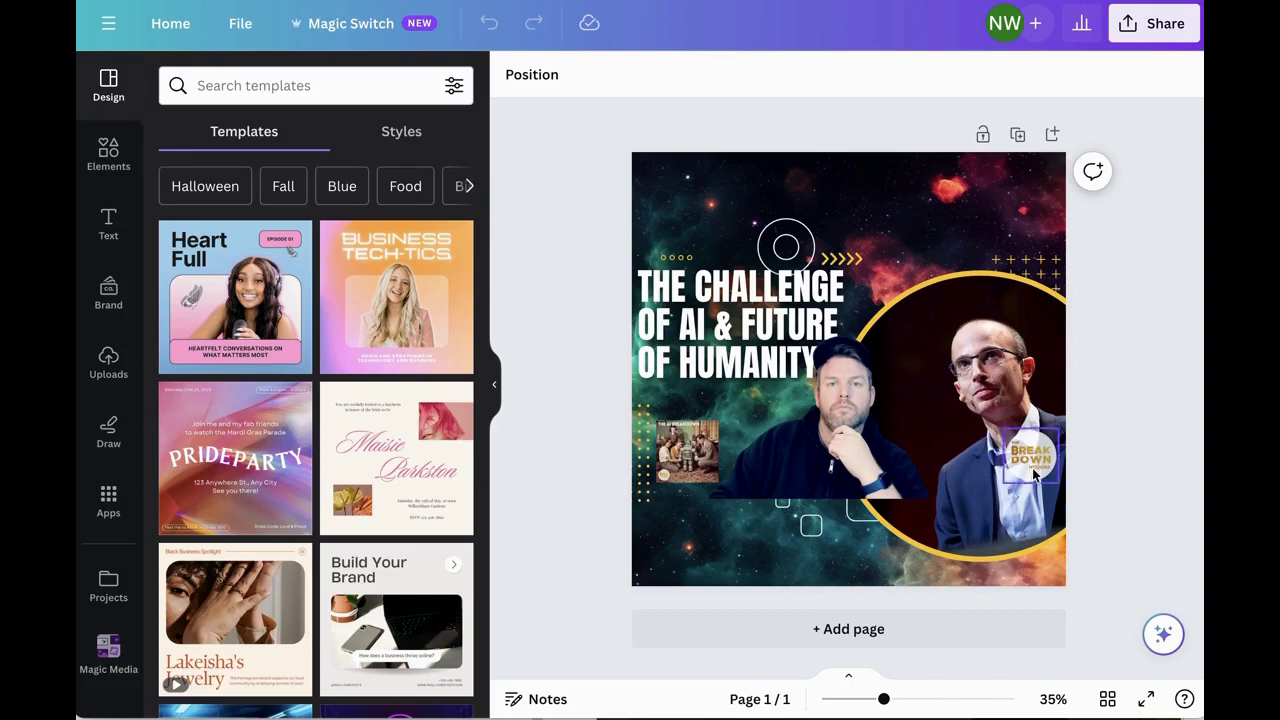
- Move the title up and shift the two men's photo lower left, enlarging it
{"action": "left_click", "coordinate": [846, 465]}
{"action": "left_click_drag", "start_coordinate": [846, 465], "coordinate": [850, 545]}
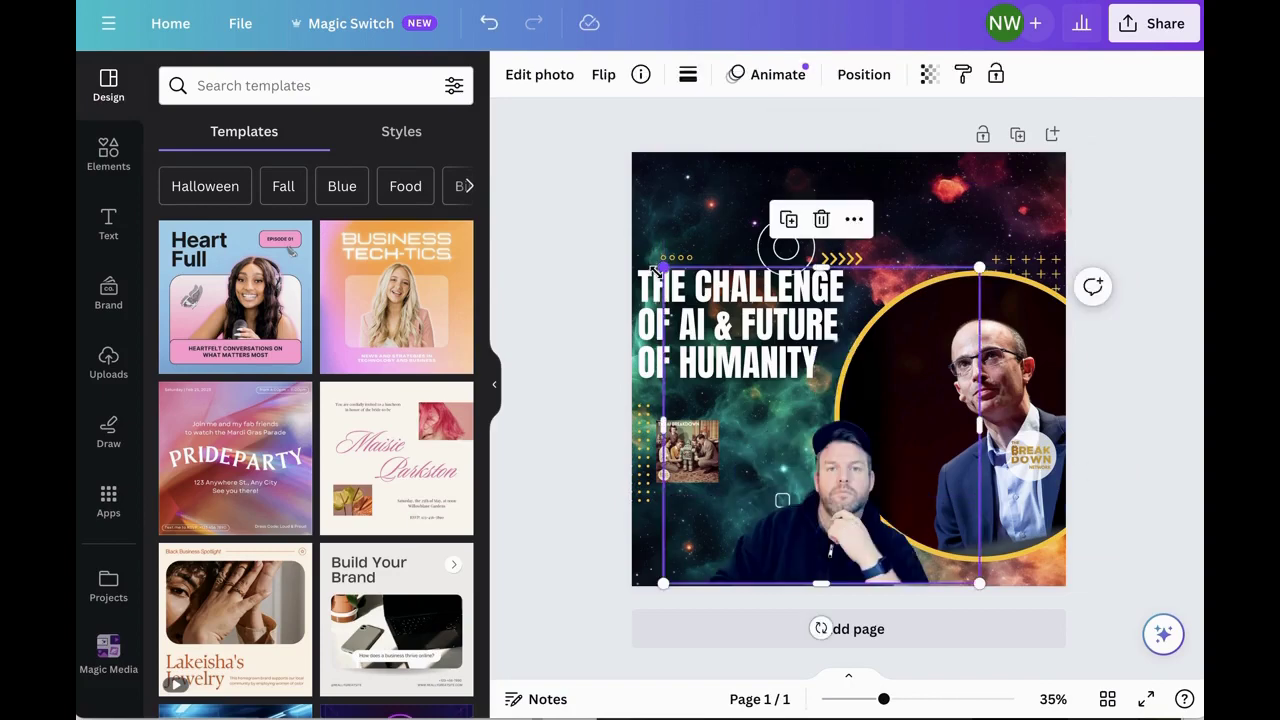
{"action": "key", "text": "ctrl+z"}
{"action": "left_click", "coordinate": [650, 345]}
{"action": "left_click_drag", "start_coordinate": [650, 345], "coordinate": [663, 248]}
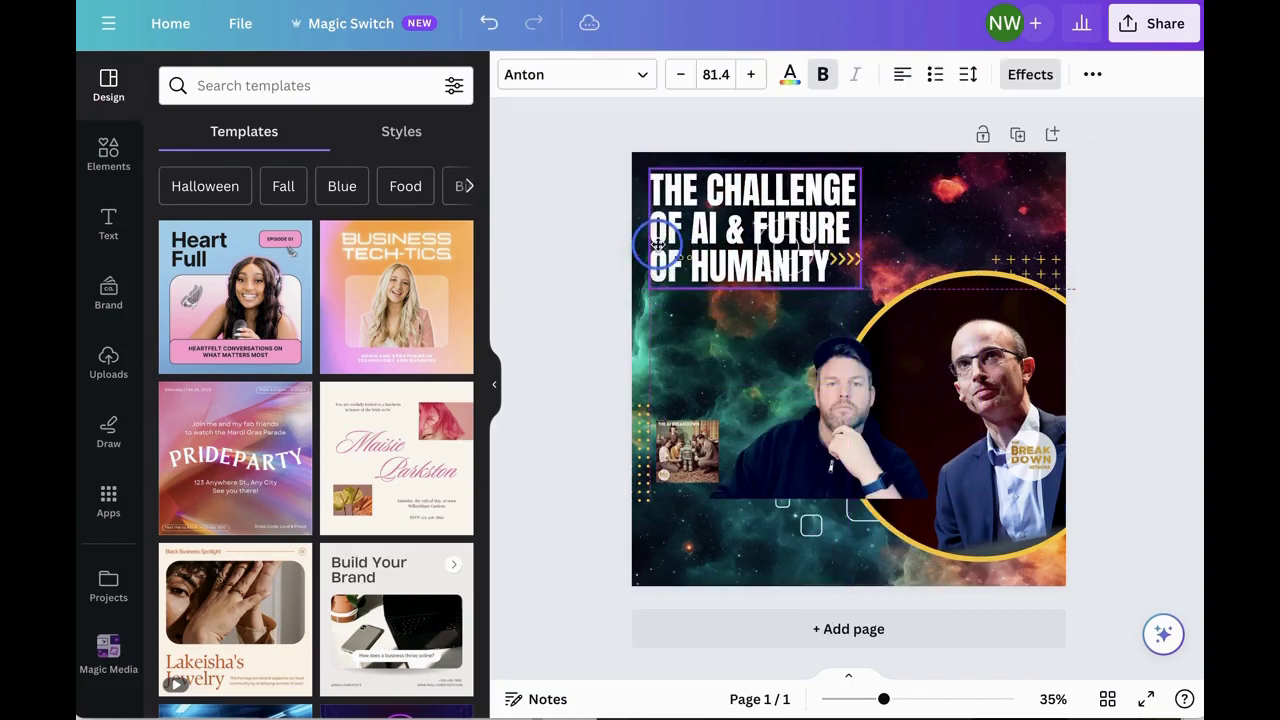
{"action": "left_click_drag", "start_coordinate": [792, 457], "coordinate": [745, 544]}
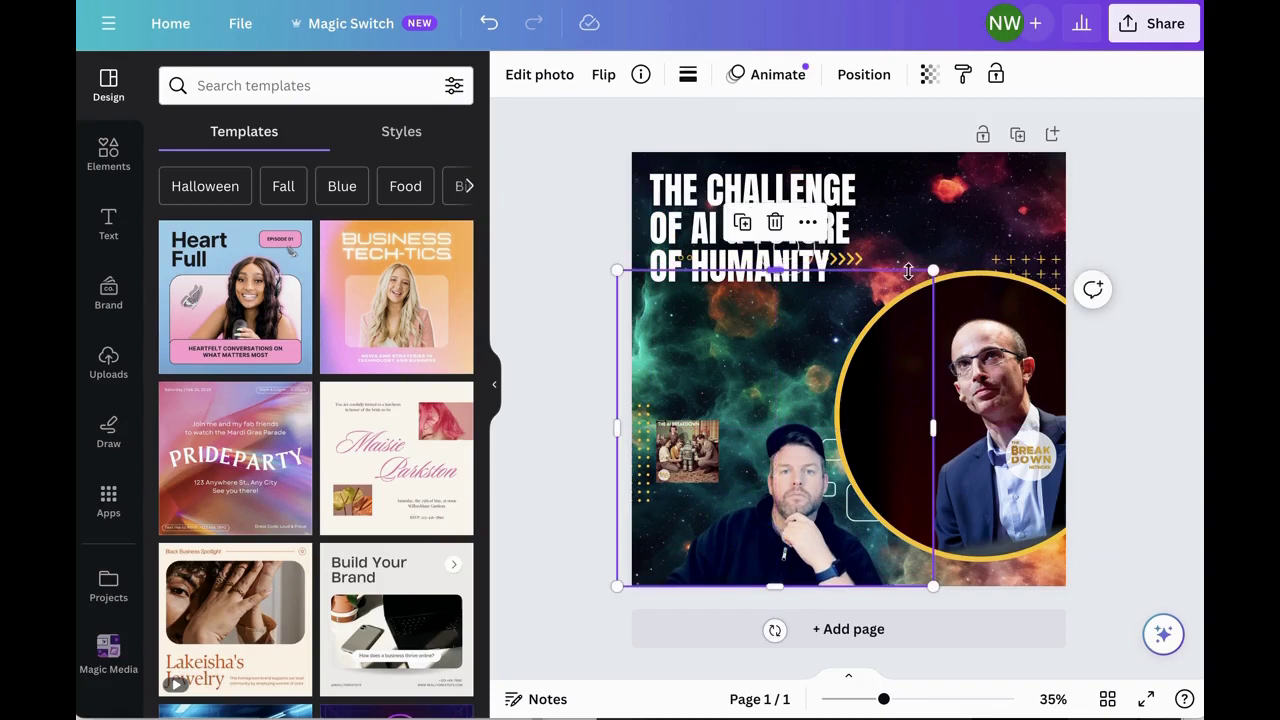
{"action": "left_click_drag", "start_coordinate": [933, 273], "coordinate": [1011, 122]}
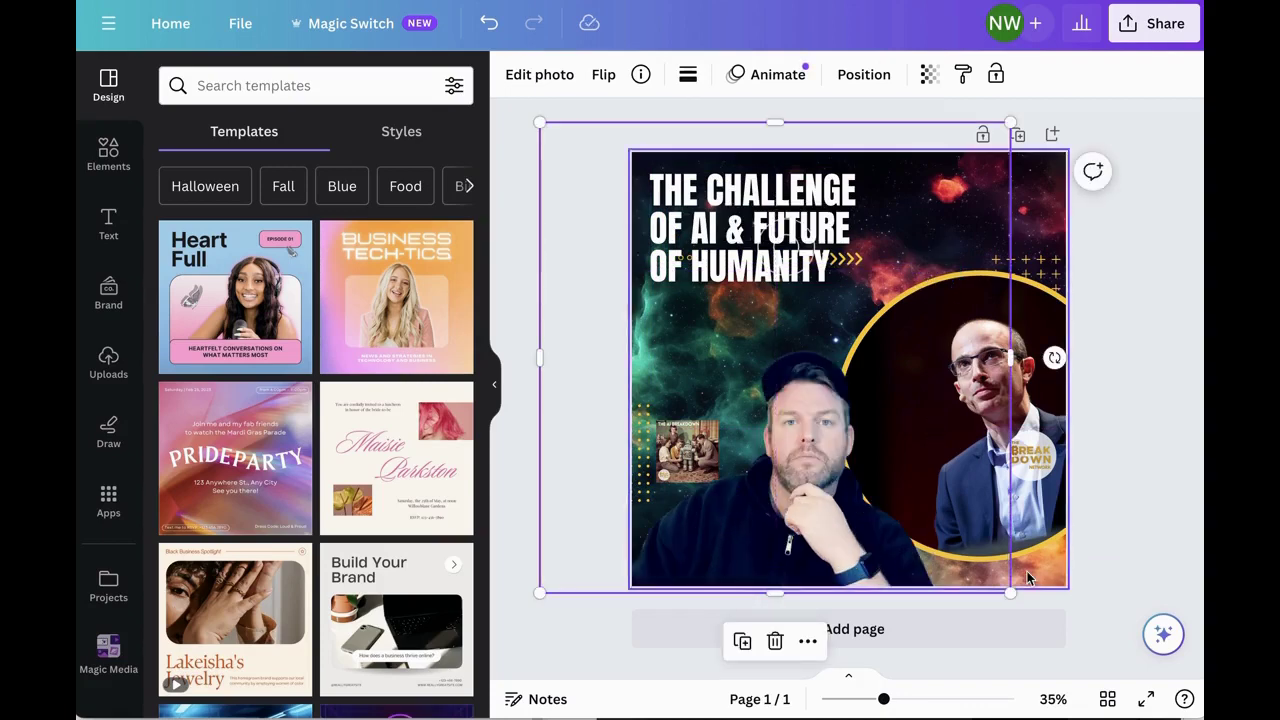
{"action": "left_click", "coordinate": [1020, 475]}
{"action": "left_click", "coordinate": [1149, 357]}
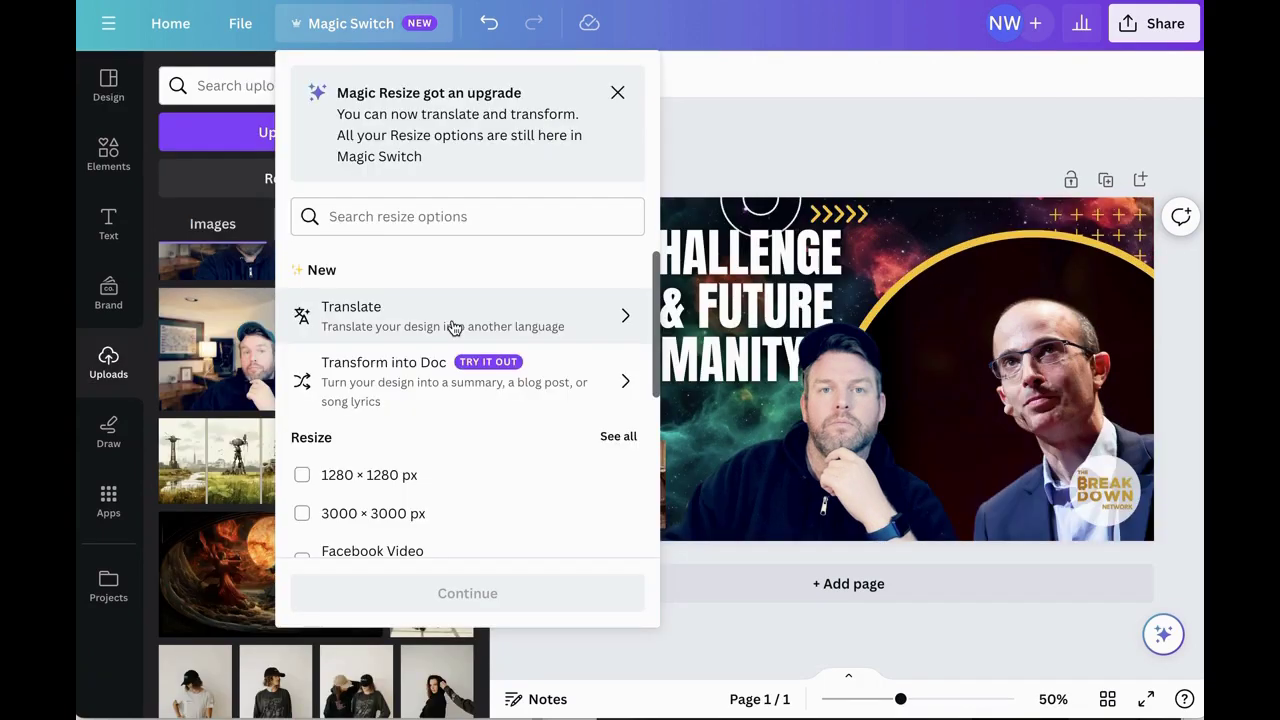
- Translate the thumbnail design into Arabic with Magic Switch's Translate option
{"action": "left_click", "coordinate": [449, 322]}
{"action": "left_click", "coordinate": [515, 157]}
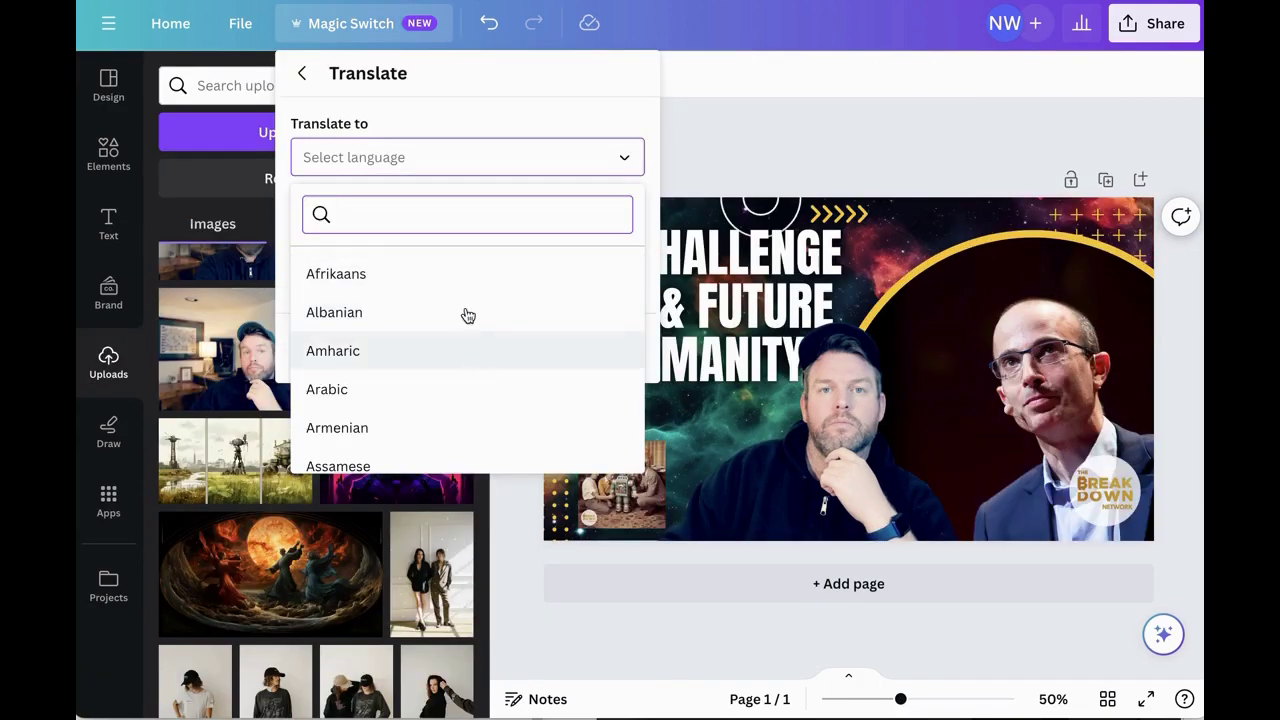
{"action": "left_click", "coordinate": [371, 405]}
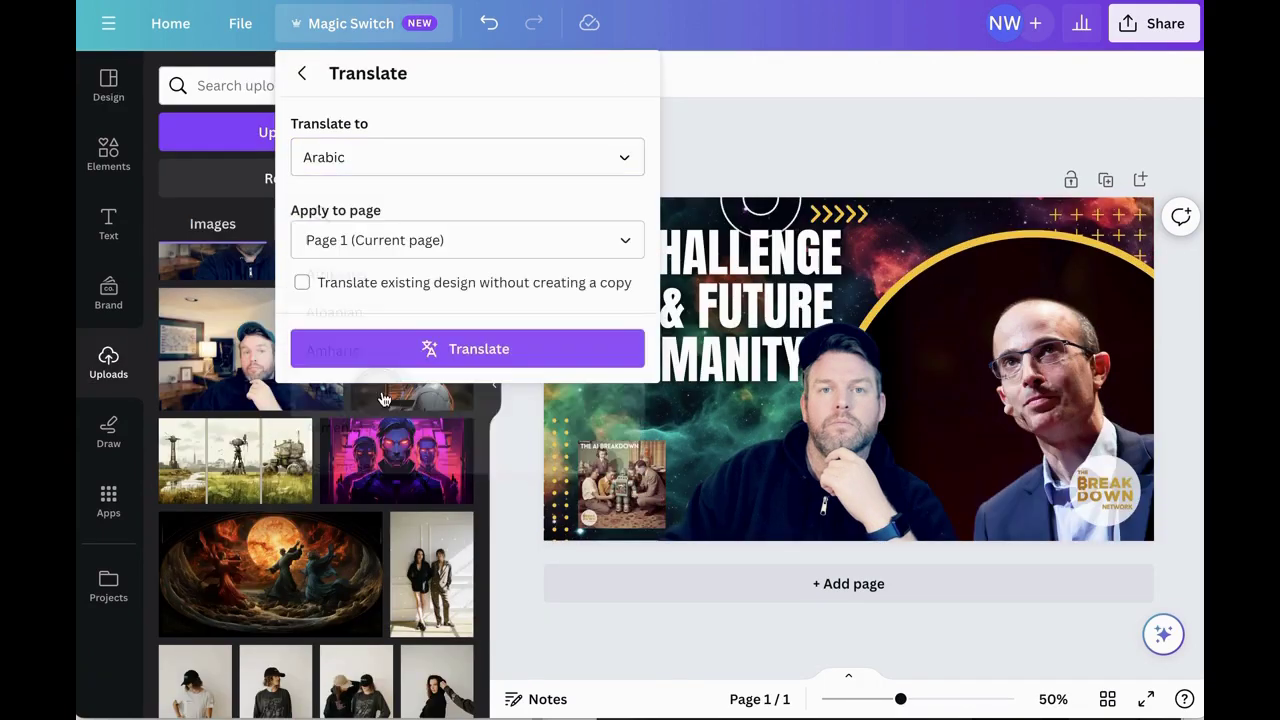
{"action": "left_click", "coordinate": [494, 349]}
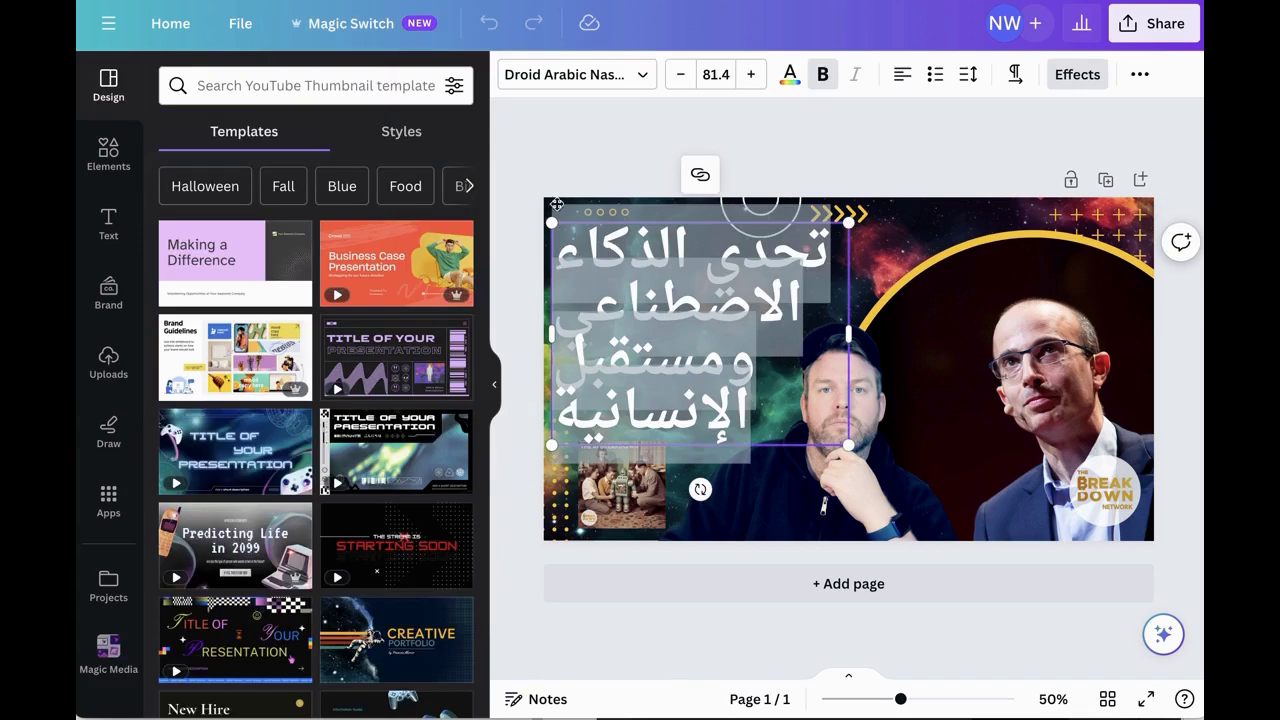
{"action": "left_click", "coordinate": [527, 147]}
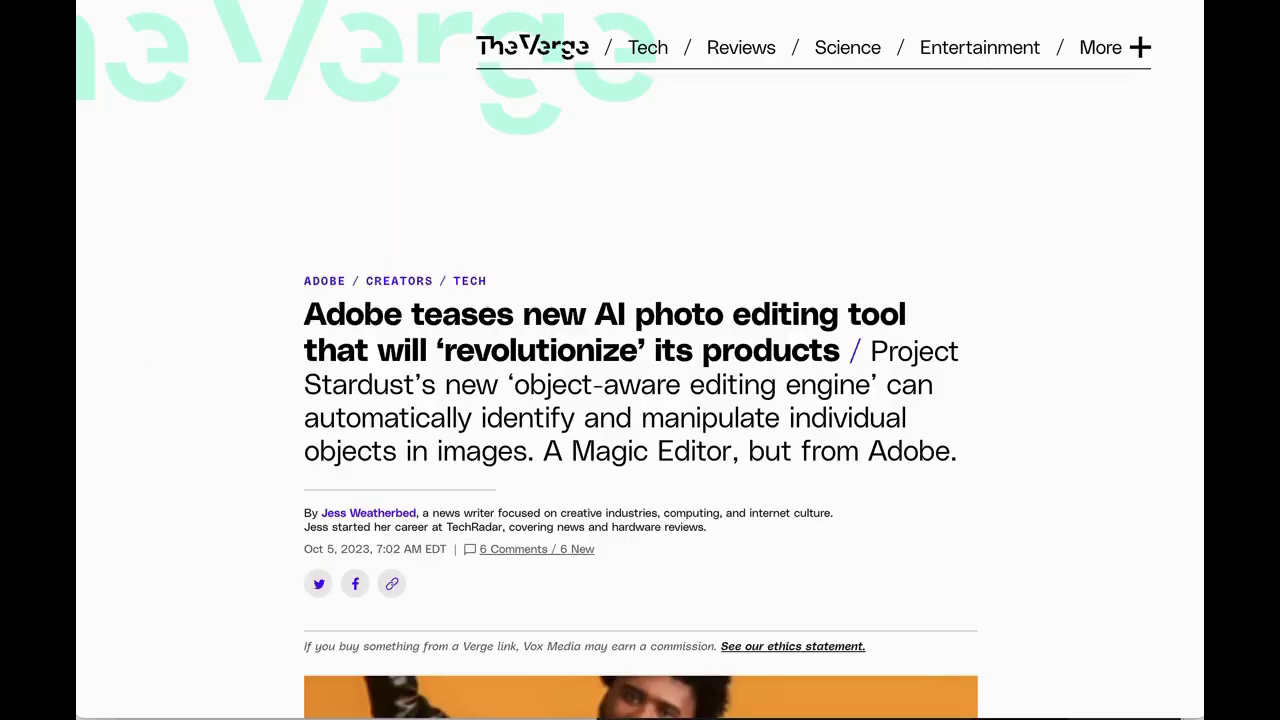
{"action": "scroll", "coordinate": [203, 362], "scroll_direction": "up", "scroll_amount": 1}
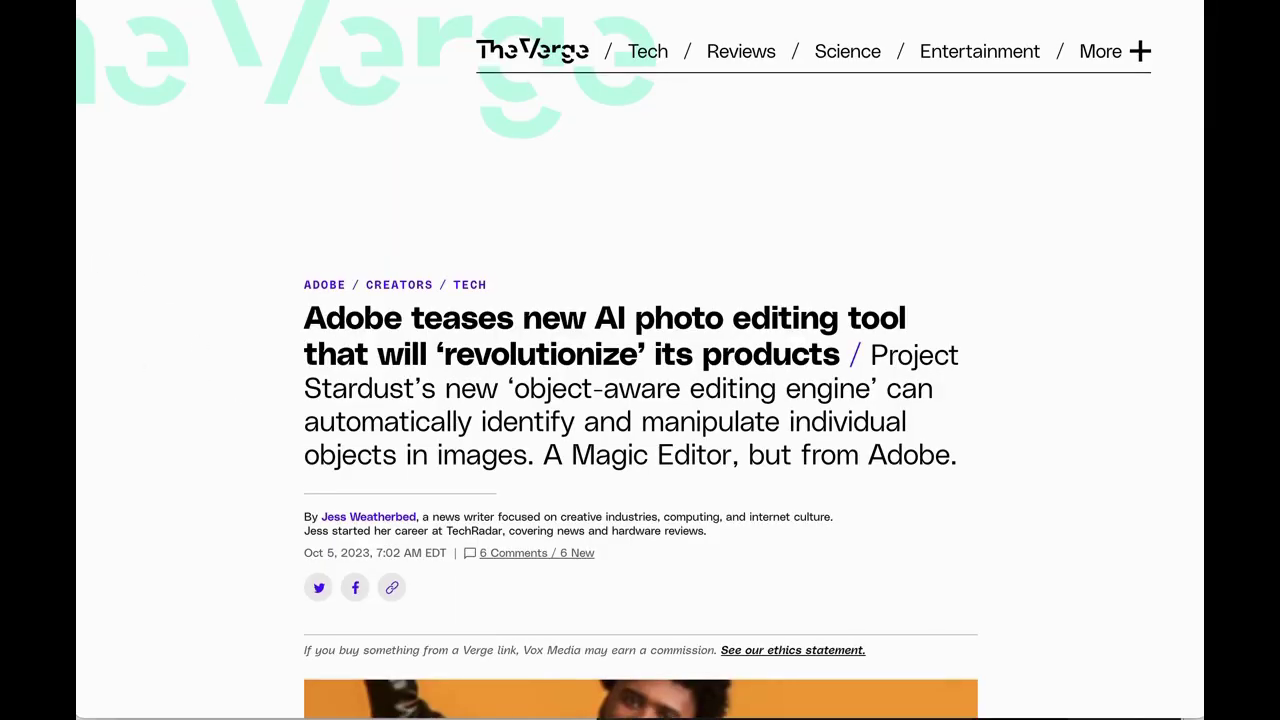